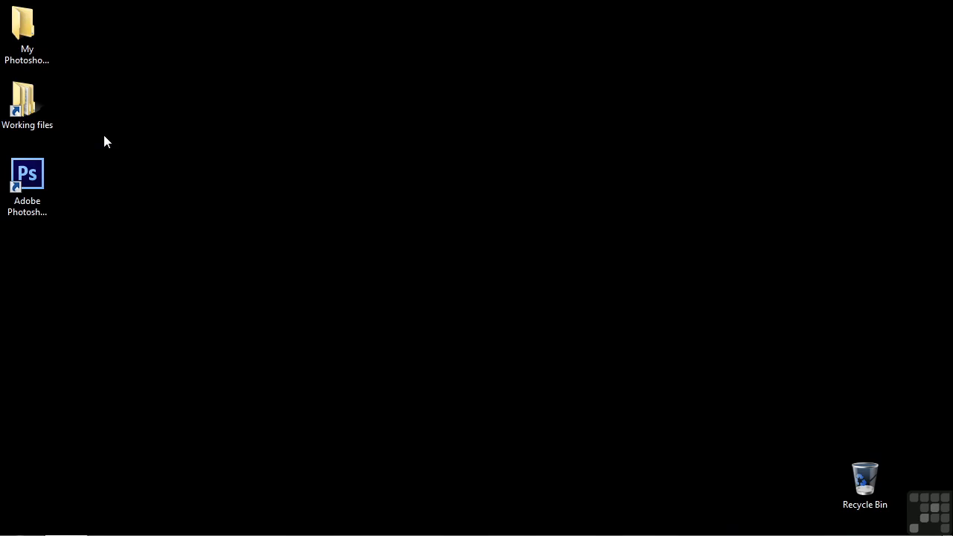
Start Photoshop and create a new blank document with a transparent background.
left_click(26, 181)
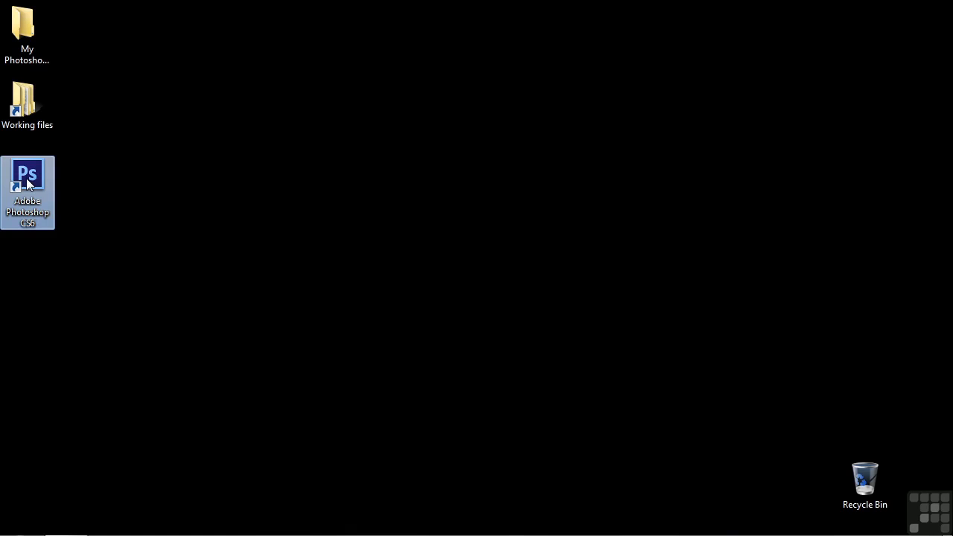
double_click(27, 181)
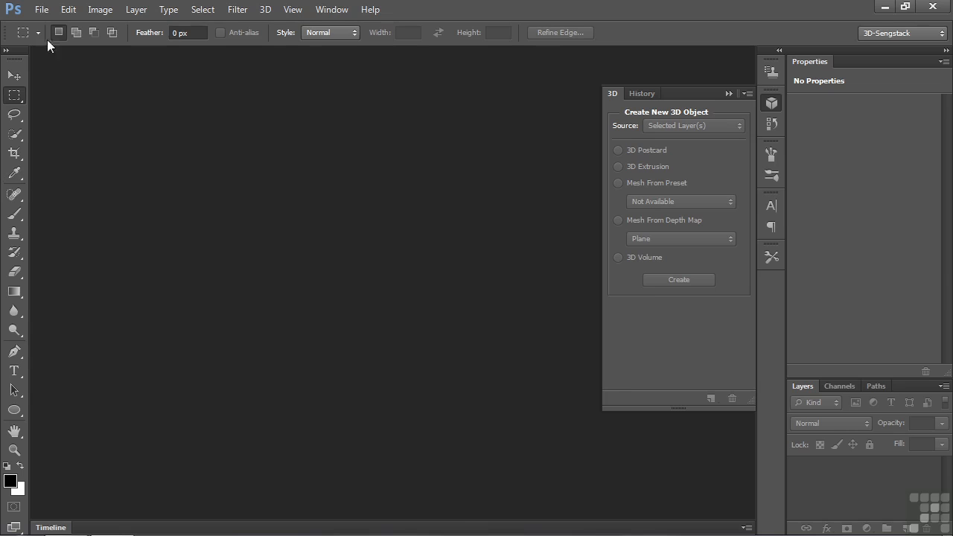
left_click(41, 9)
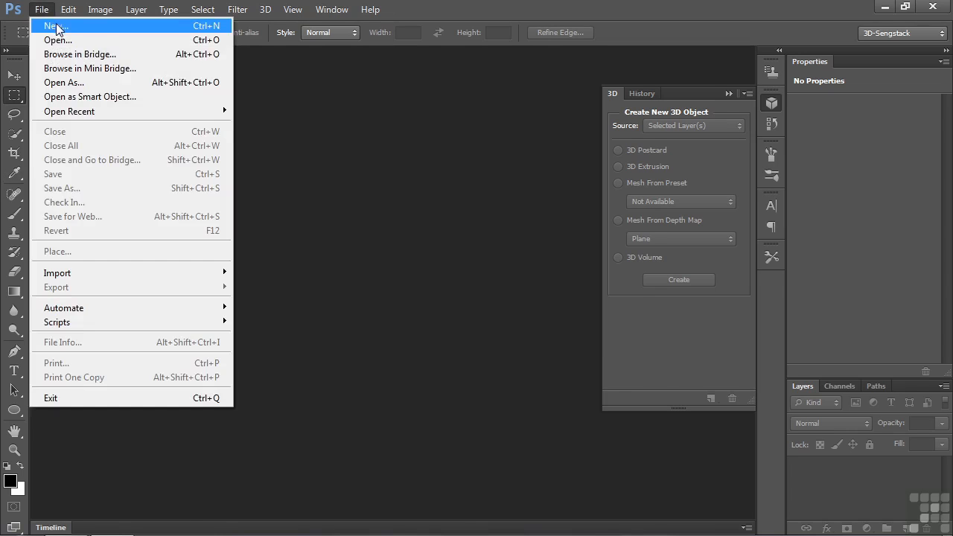
left_click(41, 25)
left_click(587, 114)
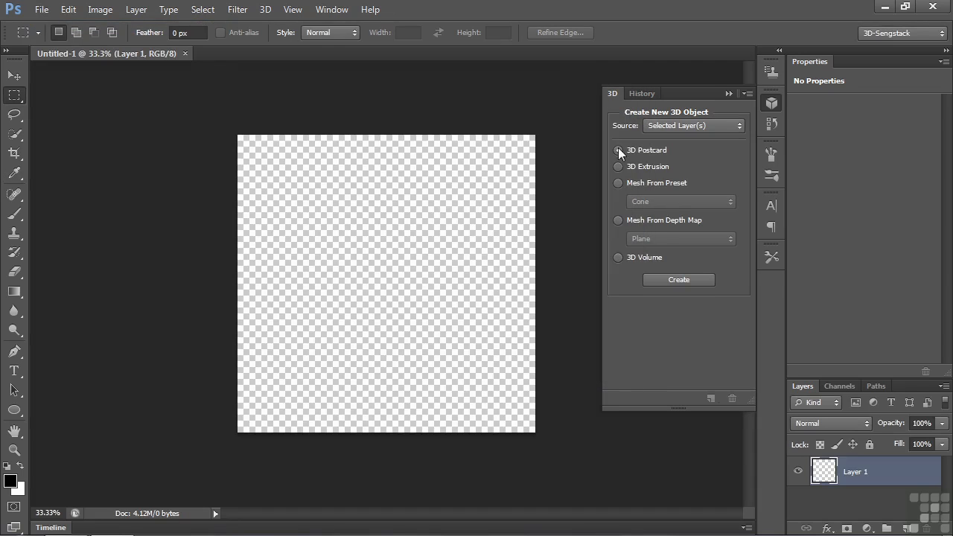
Create a 3D object from the empty layer using the Sphere mesh preset.
left_click(641, 181)
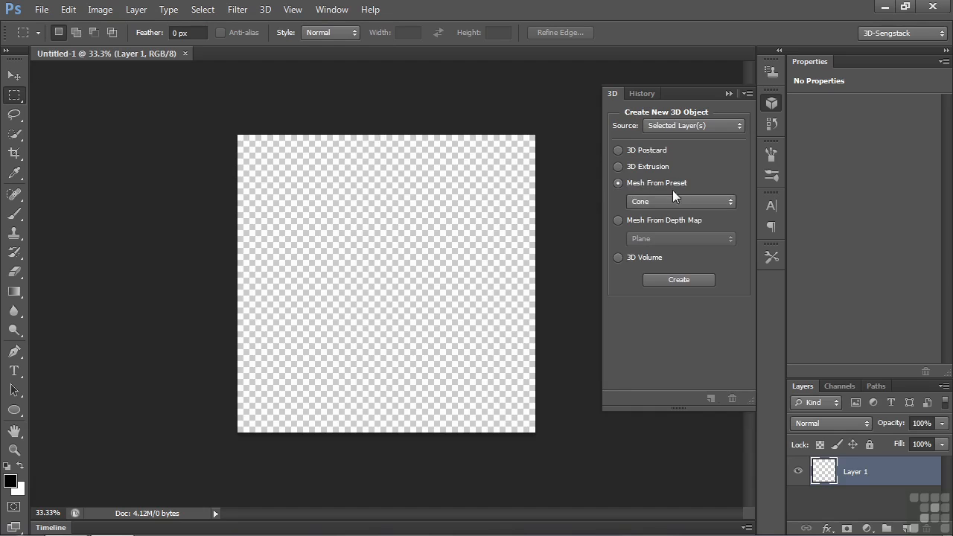
left_click(674, 201)
left_click(660, 324)
left_click(679, 277)
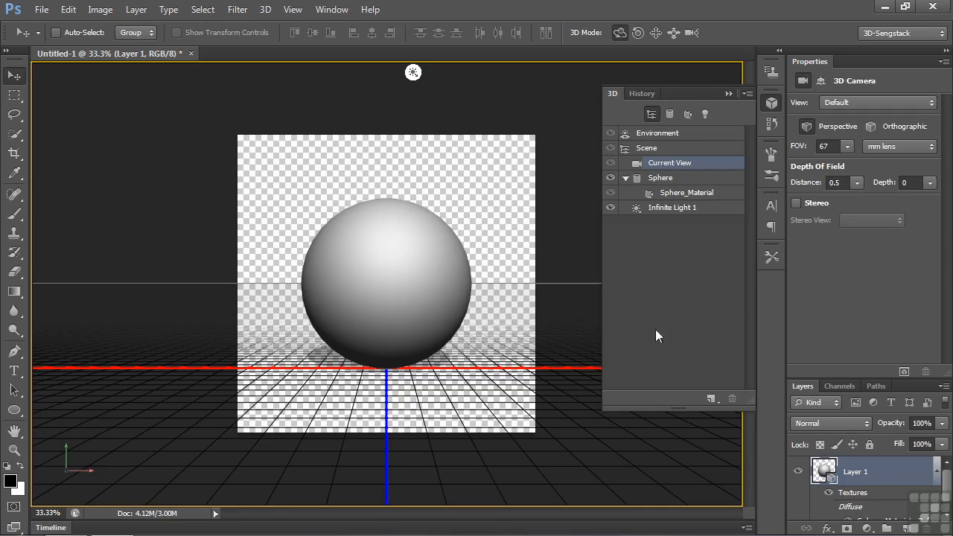
Select the sphere's material and set its bump strength to 100%.
left_click(396, 268)
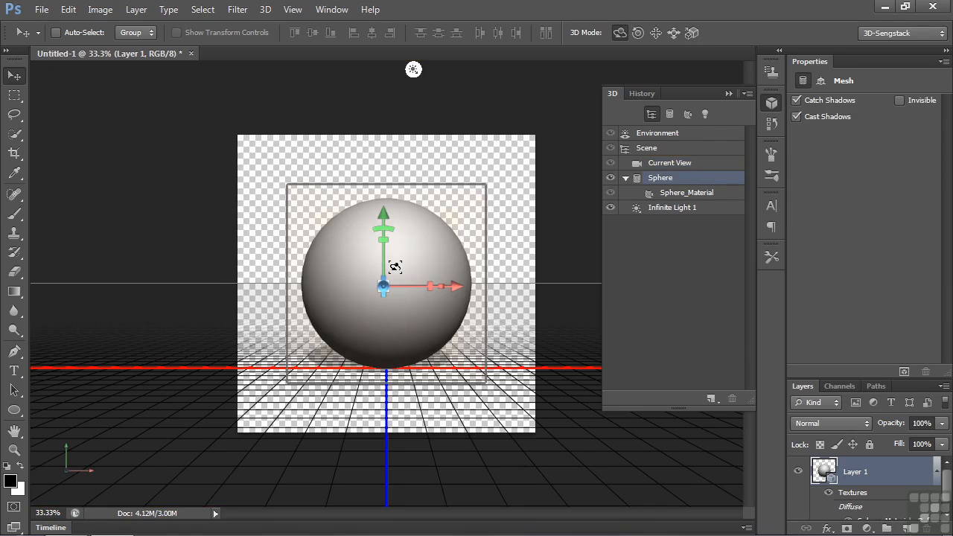
left_click(395, 267)
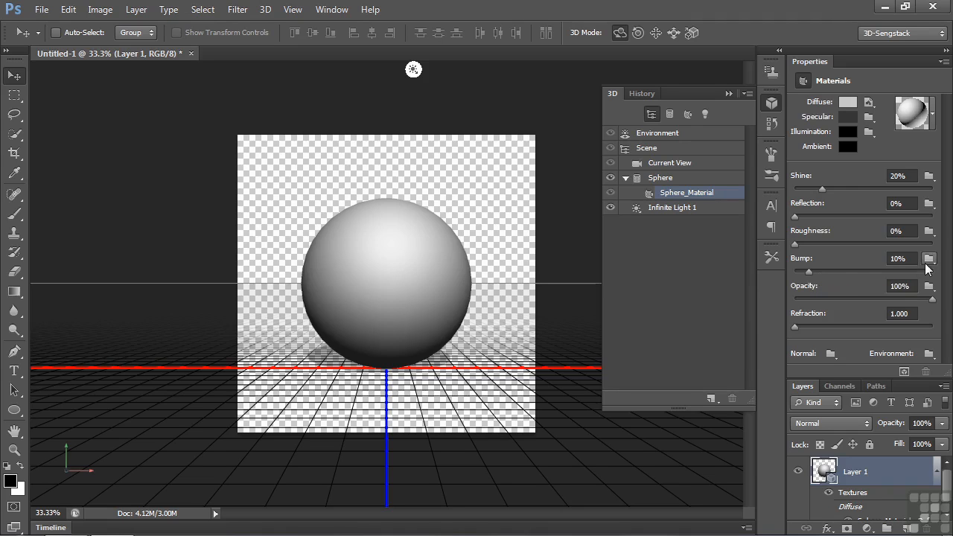
left_click_drag(809, 270, 942, 282)
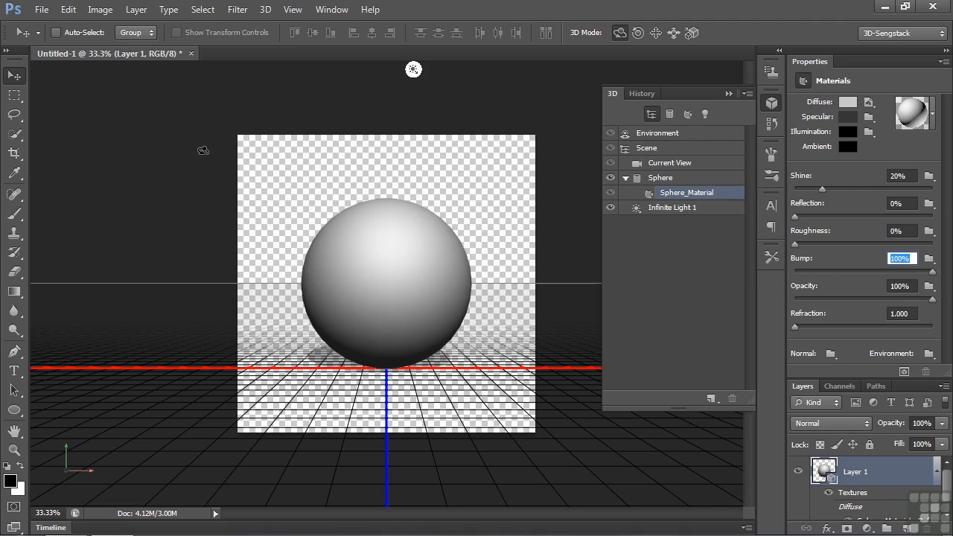
Make a rectangular selection around the sphere and render the selected area.
left_click(15, 95)
left_click_drag(291, 184, 487, 382)
left_click(903, 371)
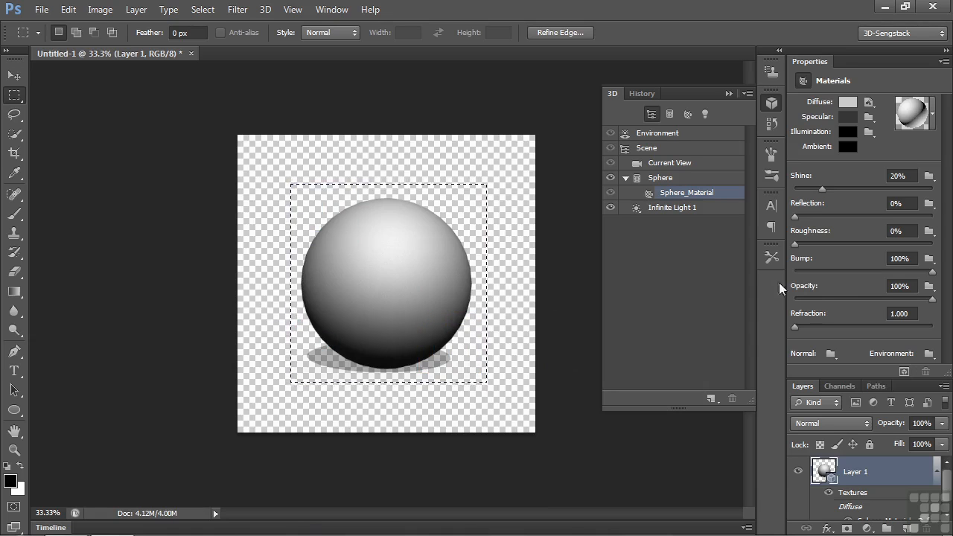
Set the material's bump to 10% and create a new bump texture with the default document settings.
left_click_drag(932, 273, 808, 274)
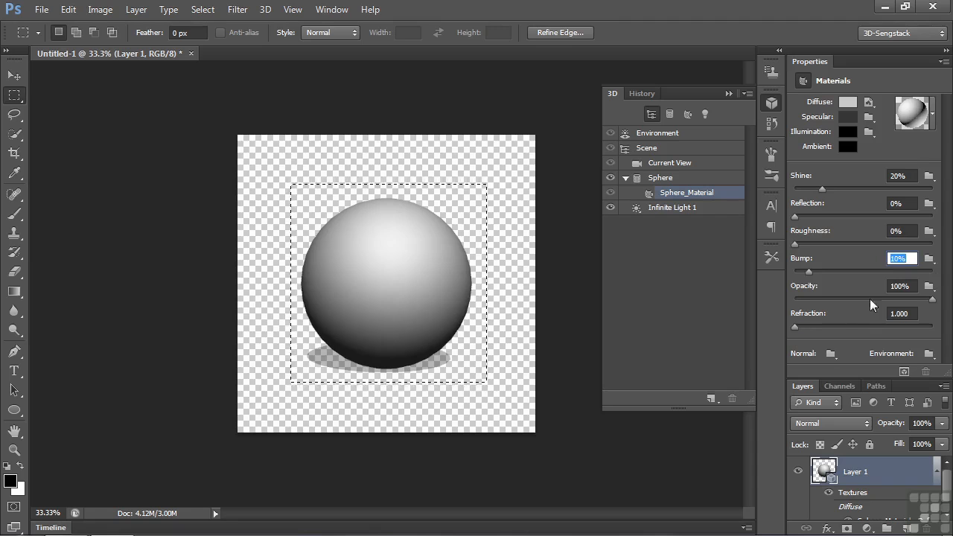
left_click(928, 259)
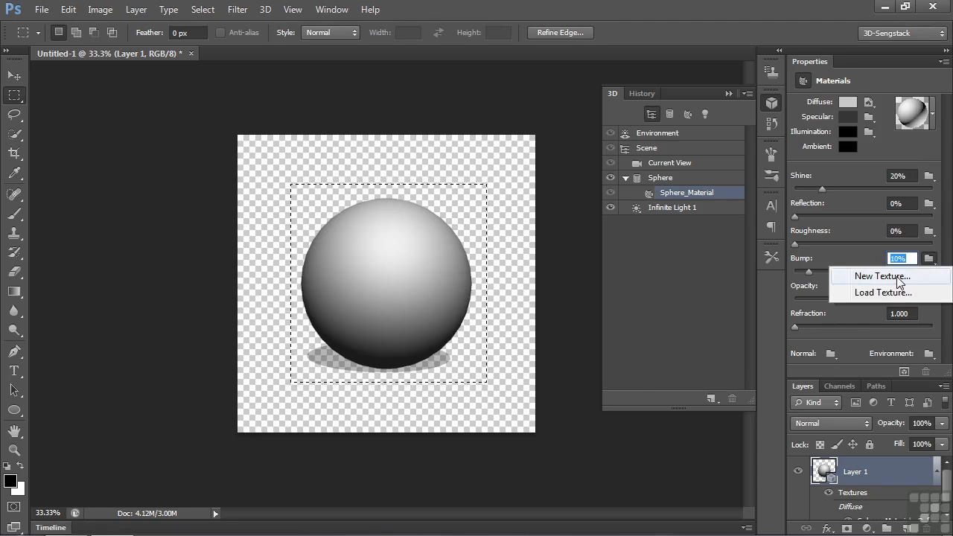
left_click(897, 277)
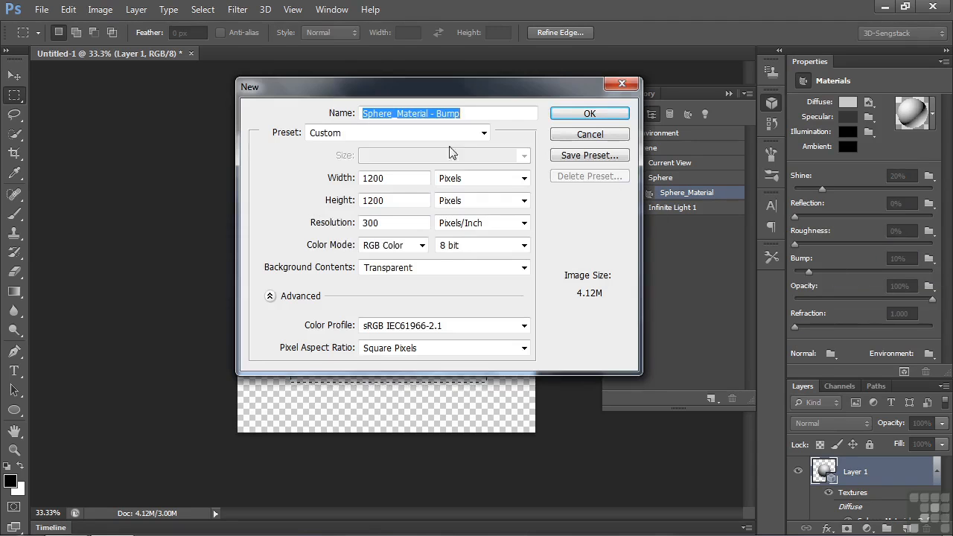
left_click(590, 113)
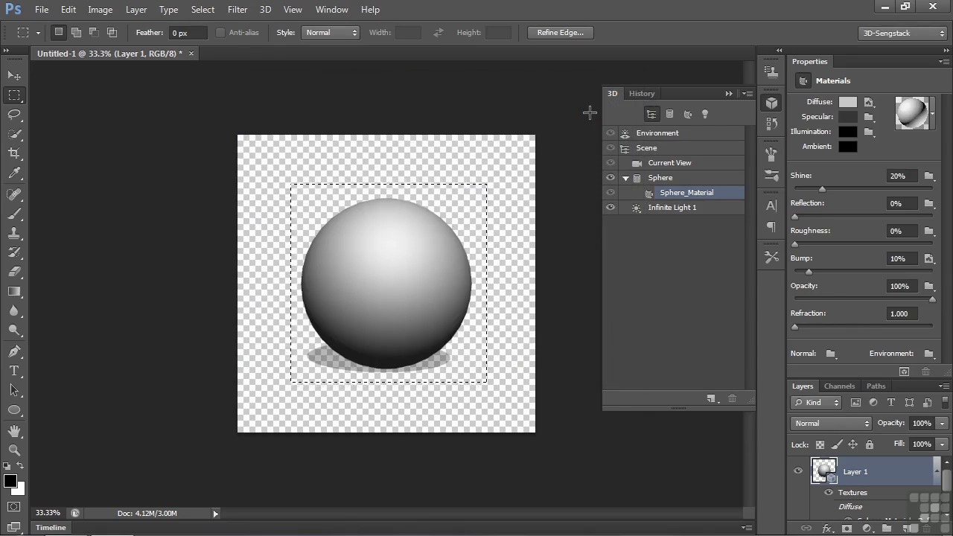
Open the bump texture for editing and arrange it beside the sphere document in a 2-up vertical layout.
left_click(929, 259)
left_click(913, 277)
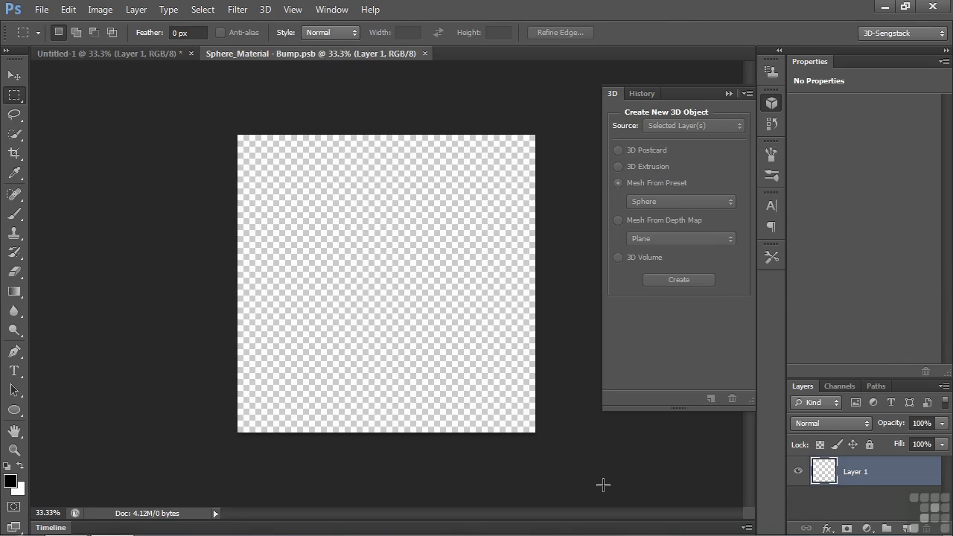
left_click(333, 11)
mouse_move(455, 27)
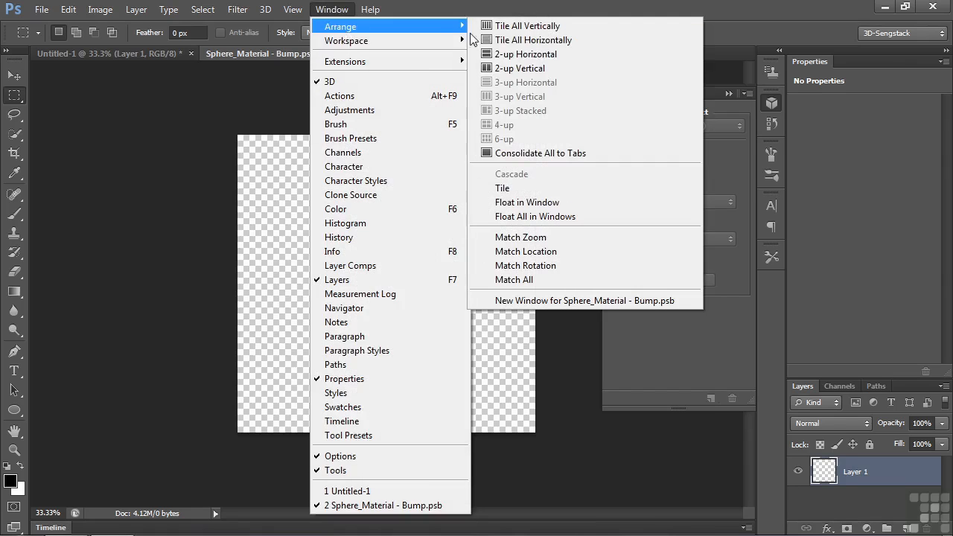
left_click(526, 68)
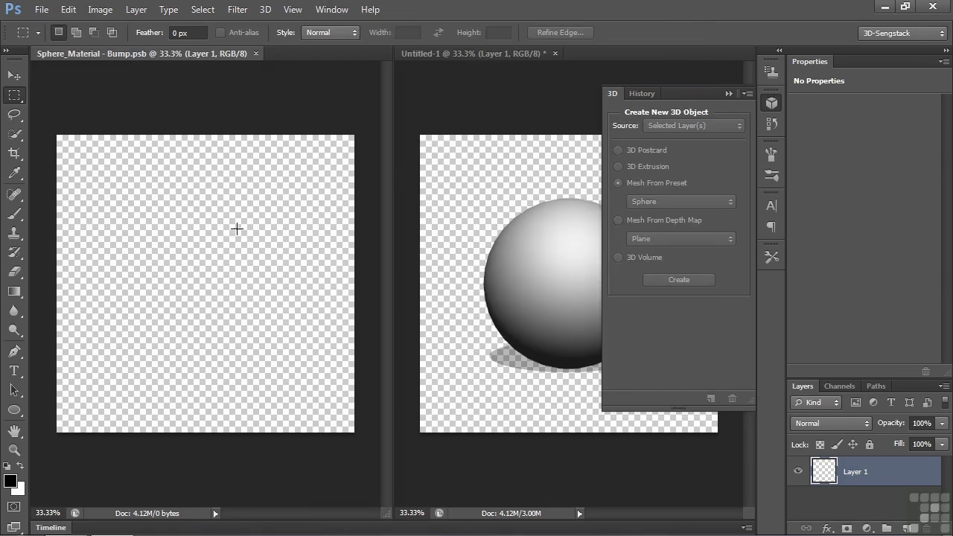
Fill the bump texture with the Clouds render filter and save it.
left_click(207, 216)
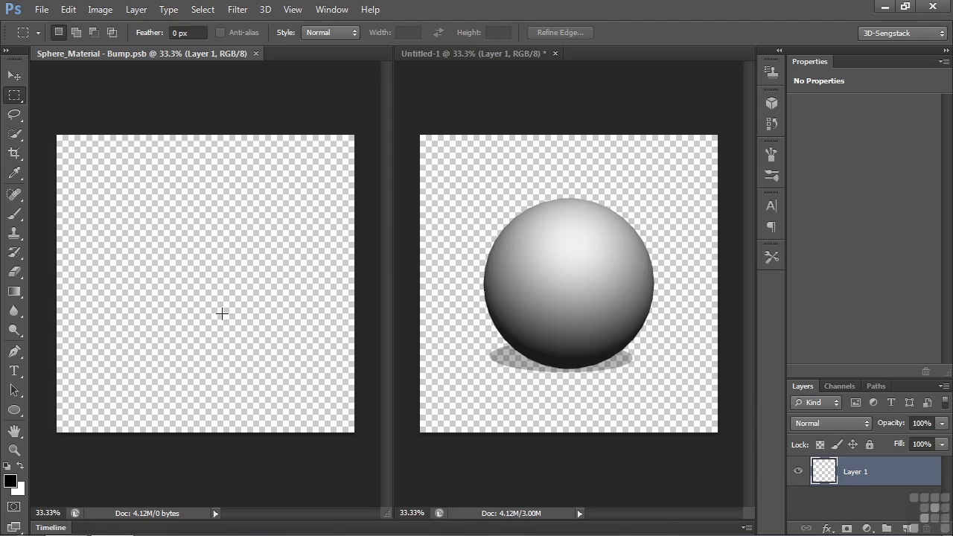
left_click(237, 9)
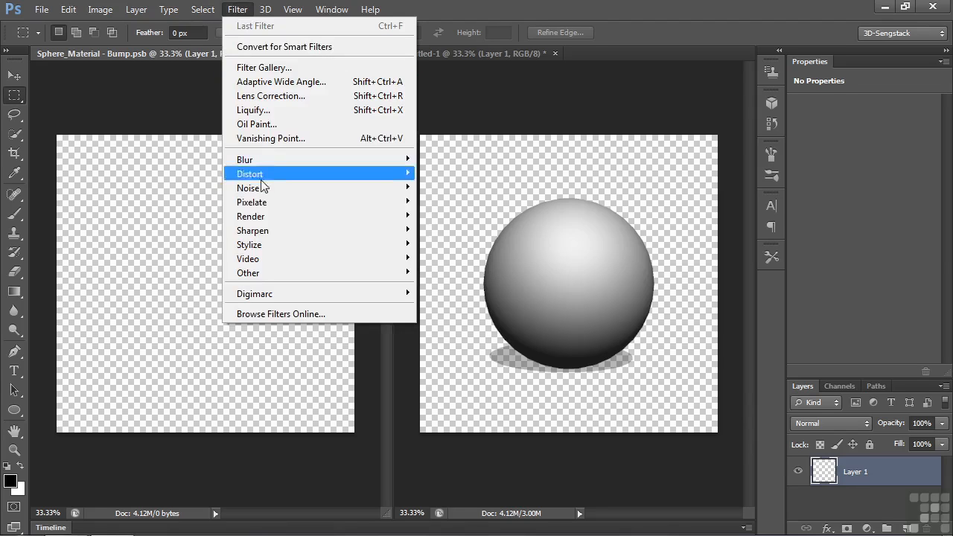
mouse_move(263, 218)
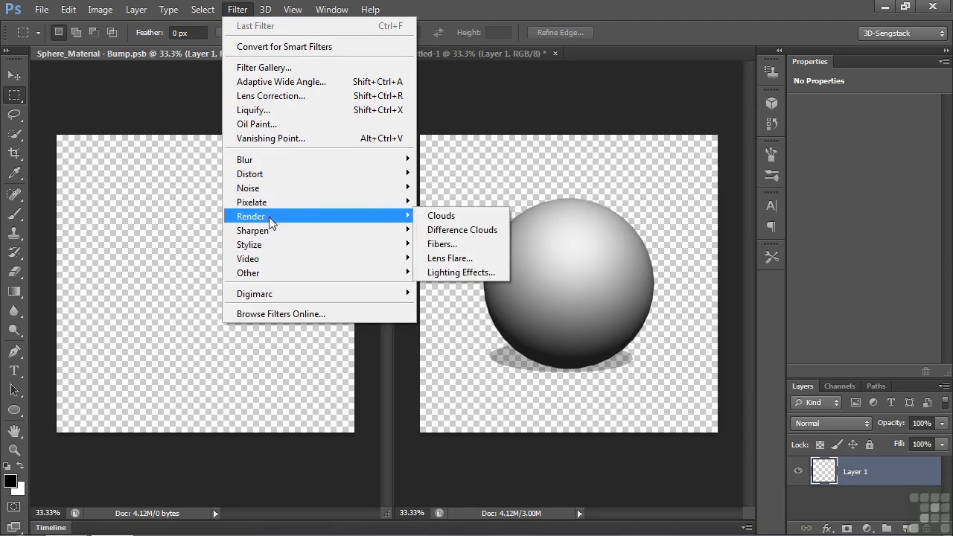
left_click(452, 222)
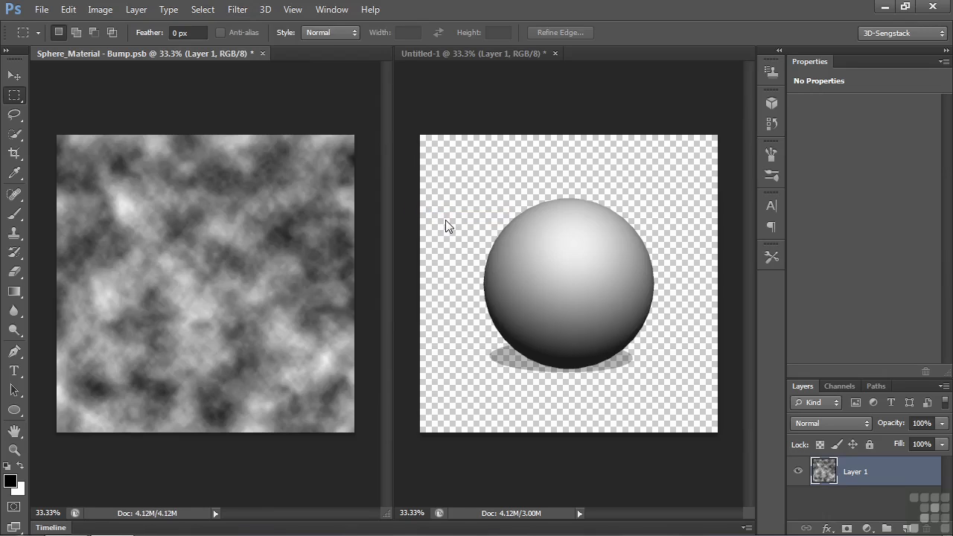
Return to the sphere document and set the material's shine and bump both to 100%.
left_click(564, 274)
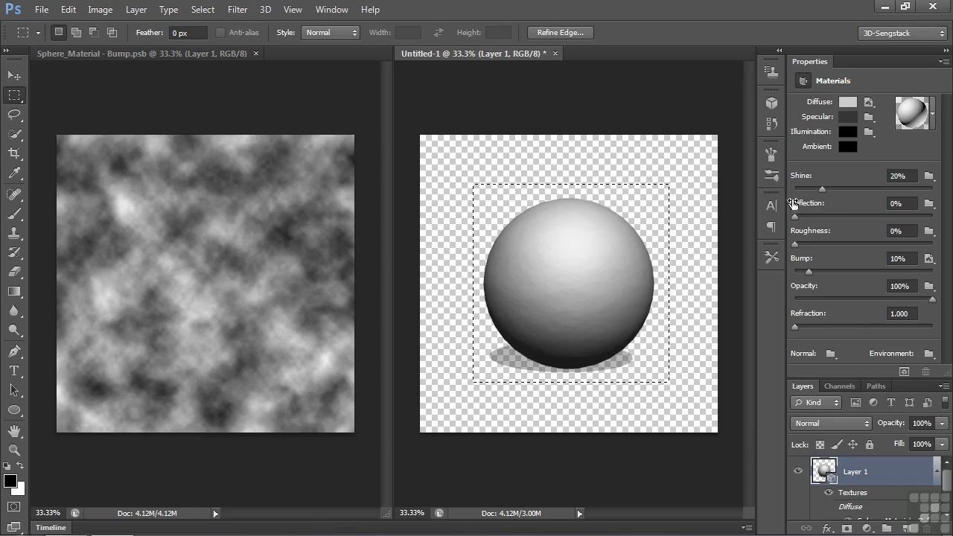
left_click_drag(821, 189, 939, 188)
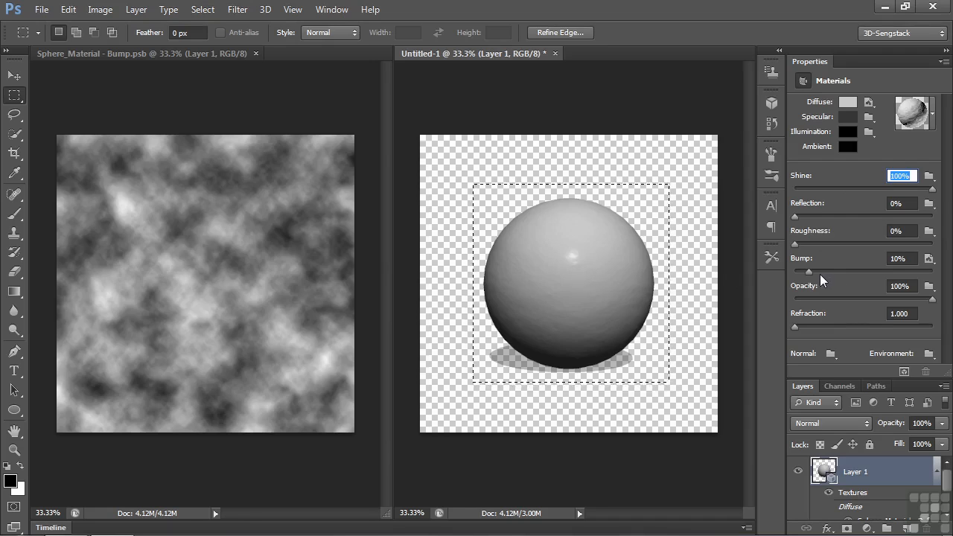
left_click_drag(809, 273, 937, 272)
Apply the Fibers render filter to the bump texture and save the texture to update the sphere.
left_click(274, 289)
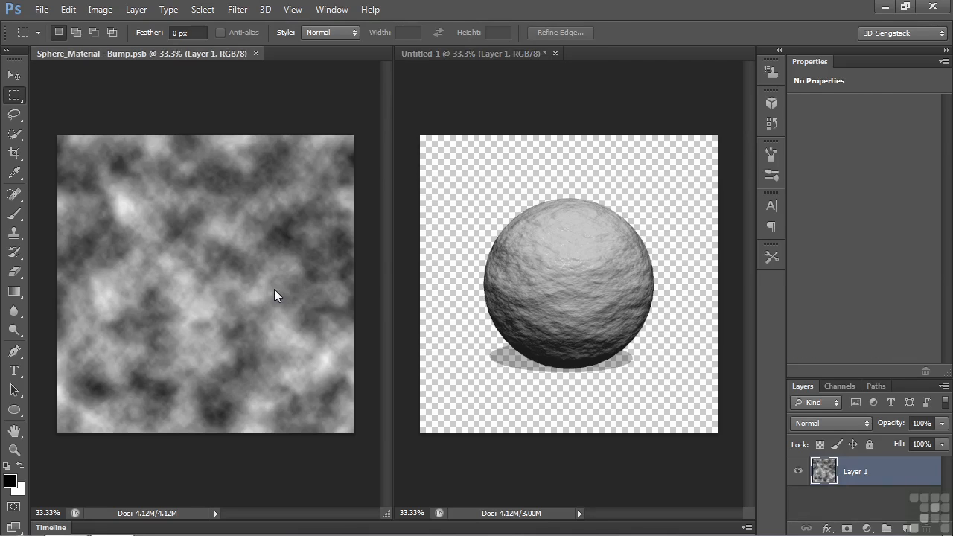
left_click(231, 10)
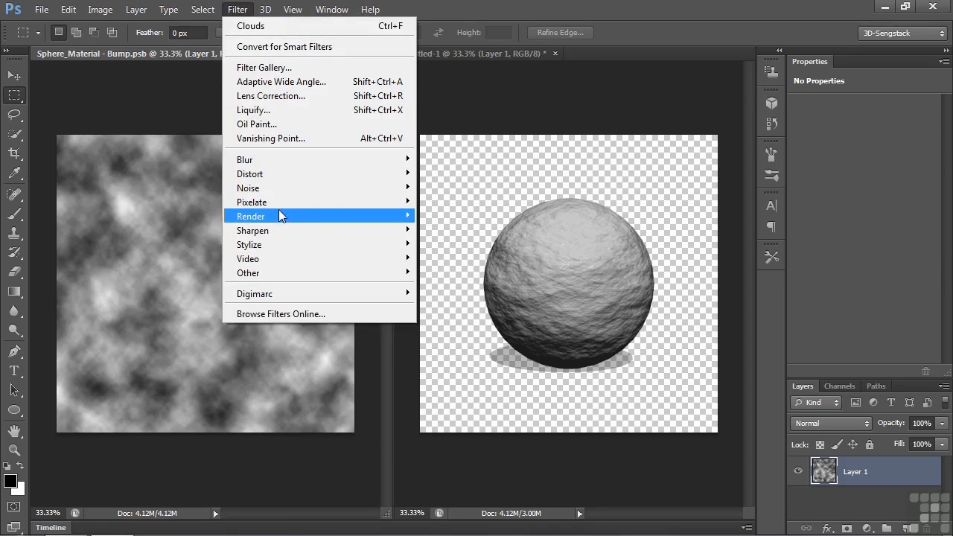
mouse_move(278, 215)
left_click(454, 241)
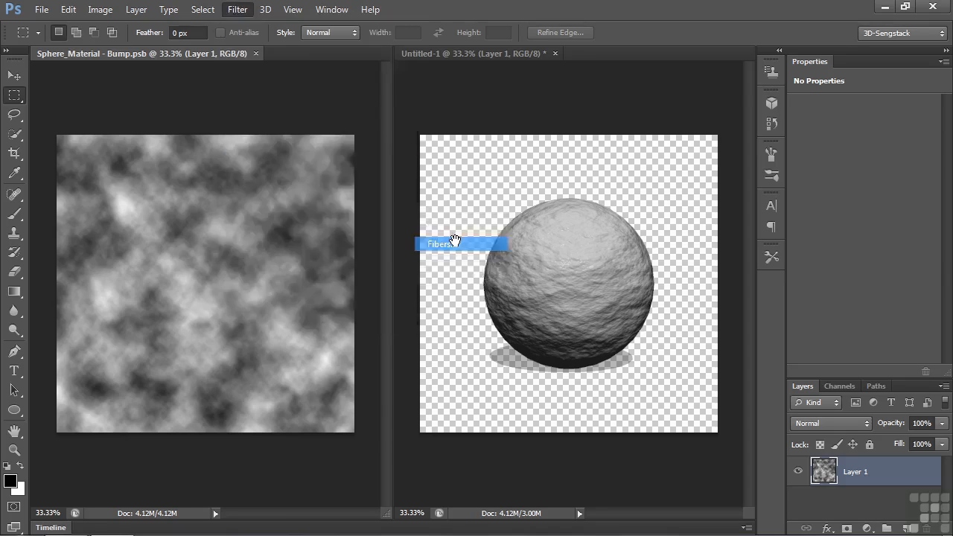
left_click(573, 108)
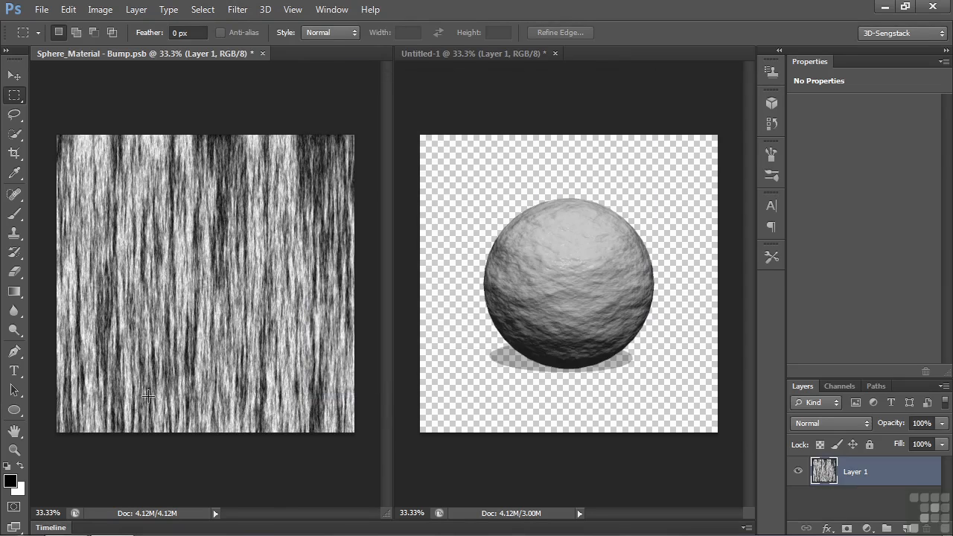
key("ctrl+s")
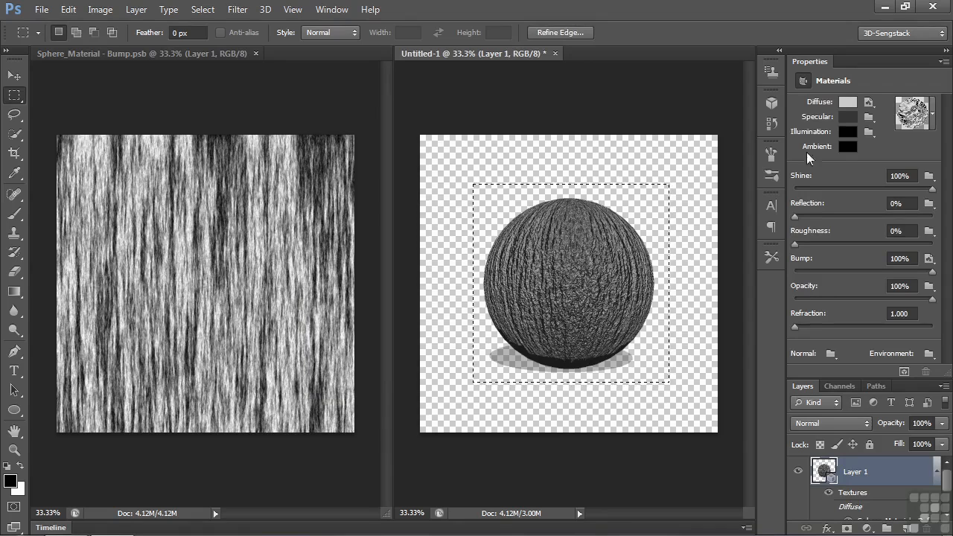
Set the sphere material's diffuse color to golden orange e8b151 and its bump to 15%.
left_click(846, 102)
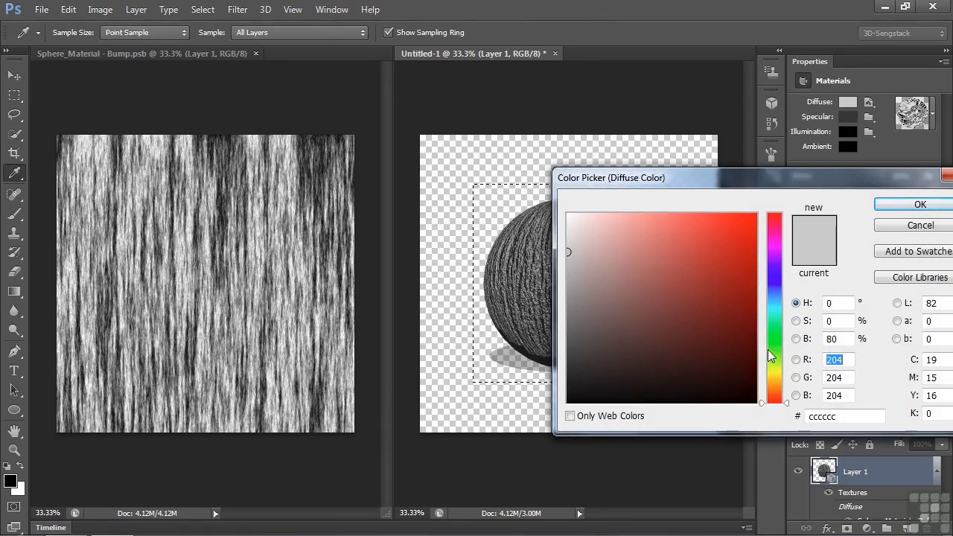
left_click(776, 378)
left_click(699, 268)
left_click_drag(786, 379, 786, 384)
mouse_move(703, 269)
left_mouse_down()
mouse_move(708, 237)
mouse_move(688, 228)
left_mouse_up()
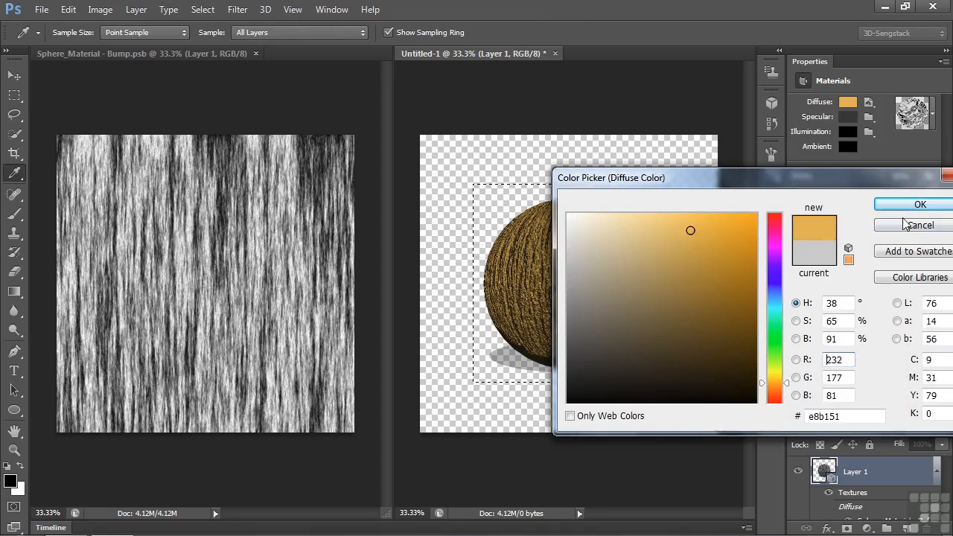
left_click(919, 204)
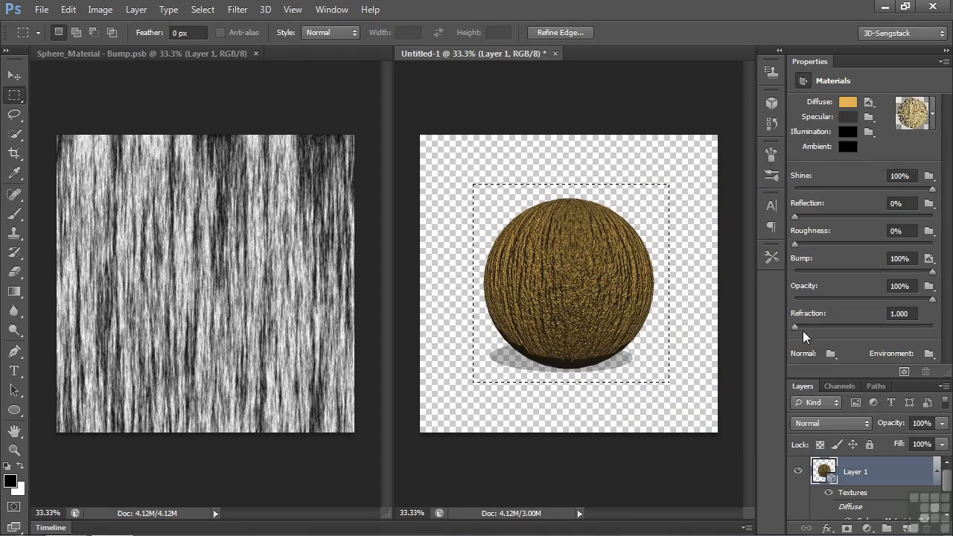
left_click_drag(931, 271, 815, 280)
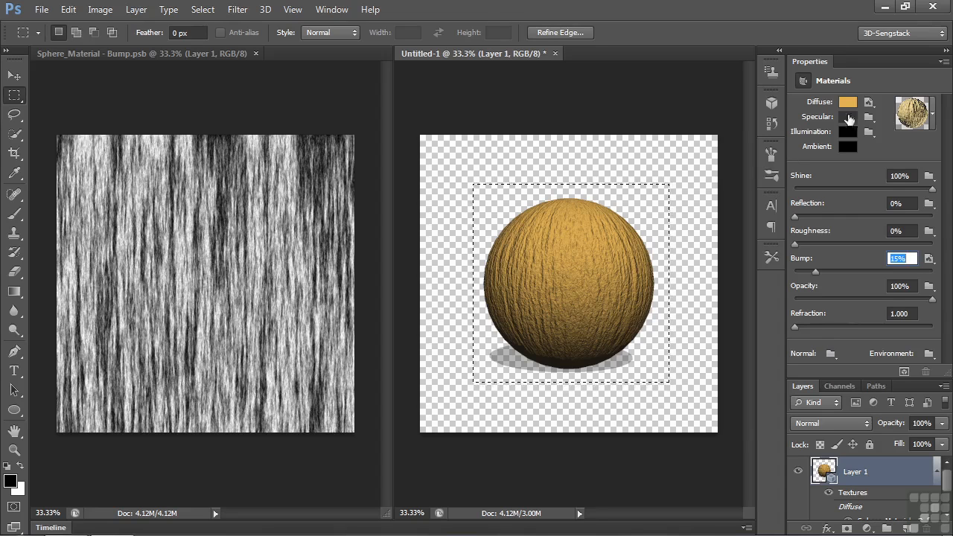
Replace the sphere's diffuse texture with mars-topo.tiff and rotate the sphere about its vertical axis until the white texture seam faces forward.
left_click(871, 104)
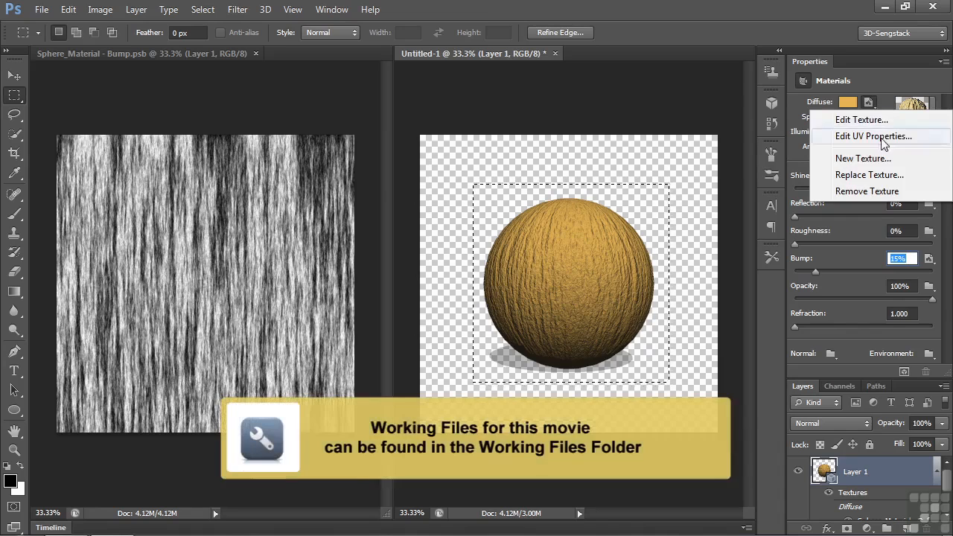
left_click(872, 176)
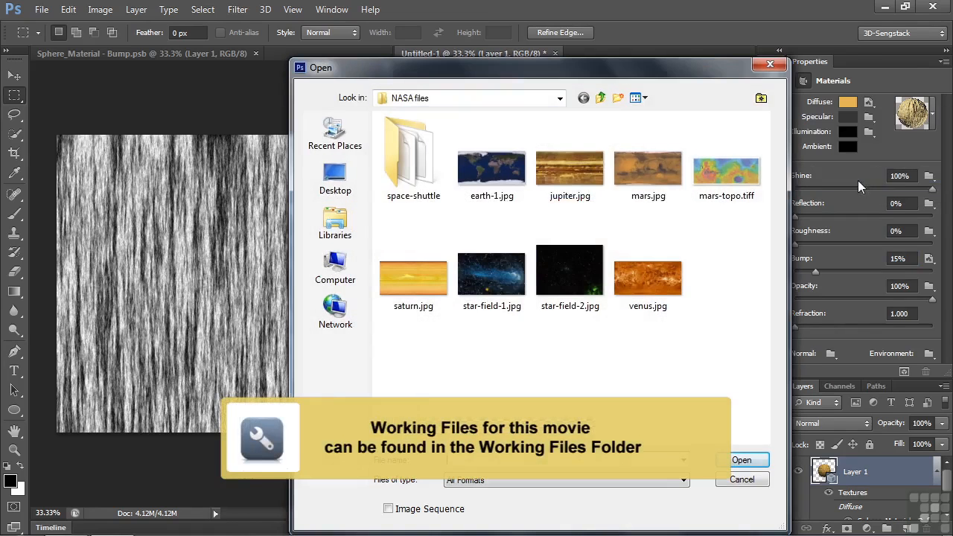
left_click(740, 173)
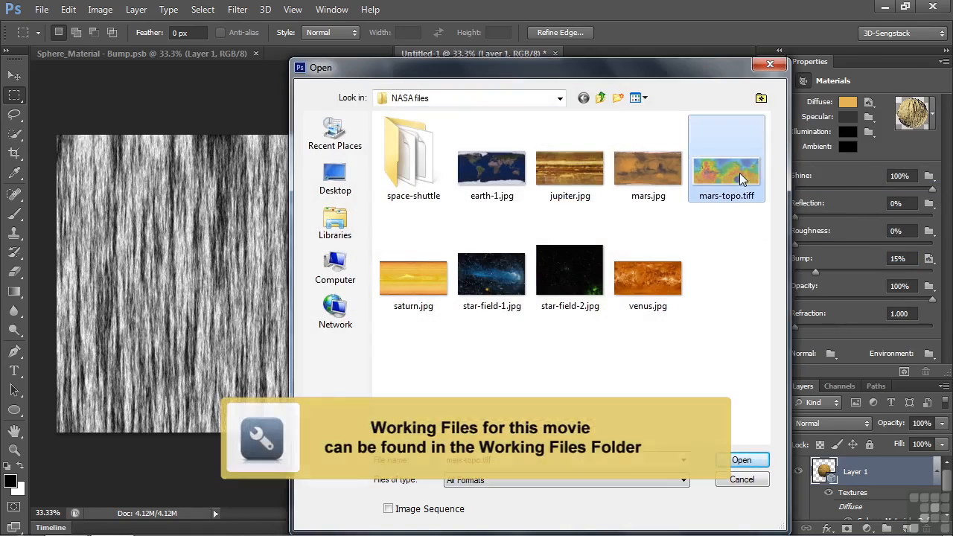
left_click(739, 459)
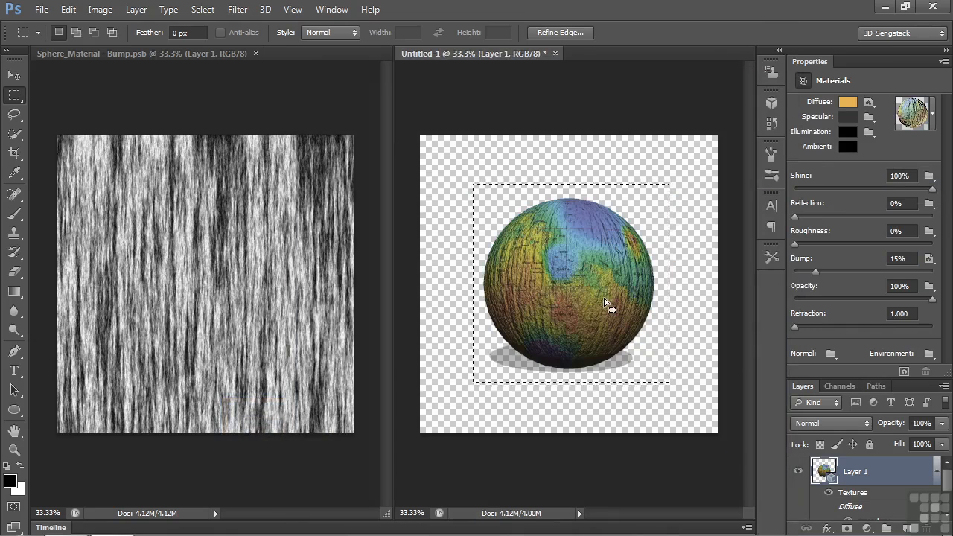
key("v")
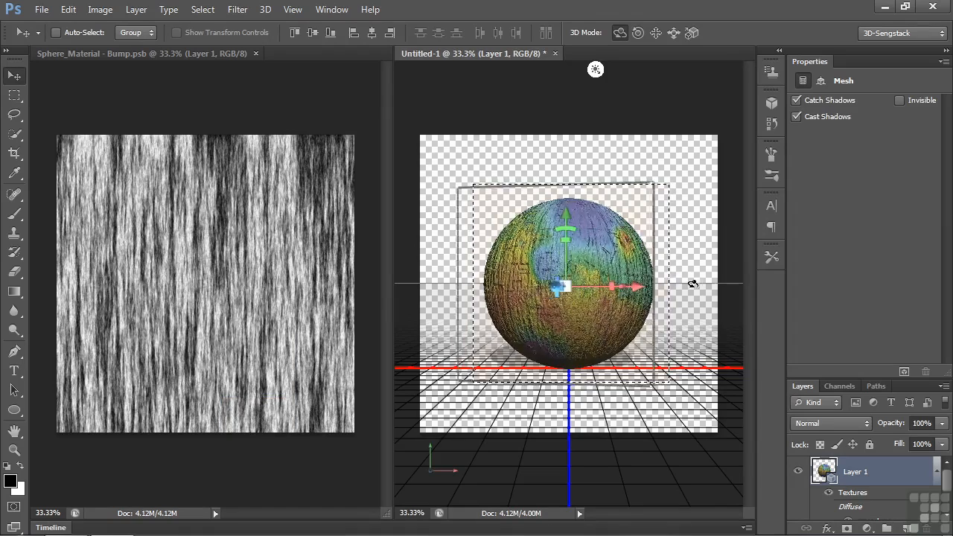
left_click_drag(655, 285, 562, 280)
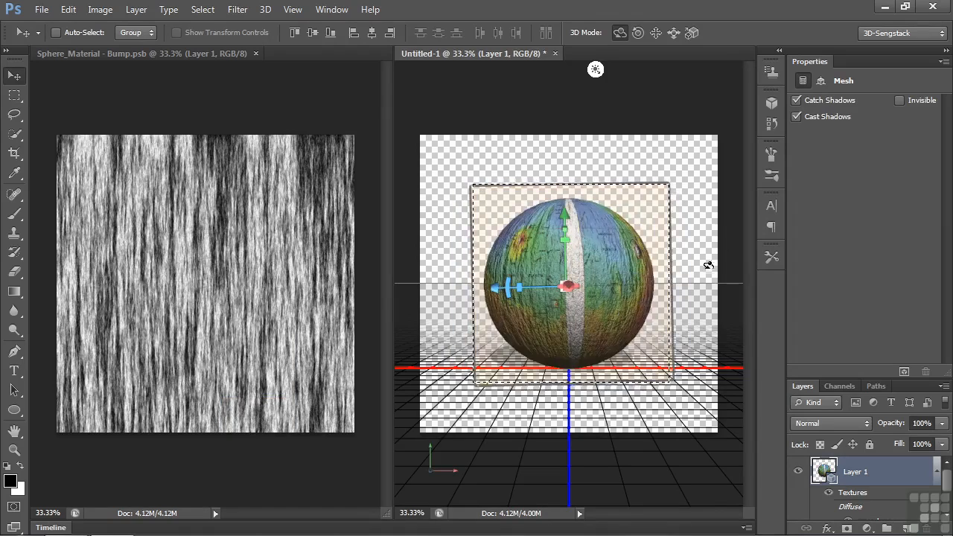
Open the sphere material's diffuse texture for editing and convert its locked Background into a regular layer.
left_click(623, 247)
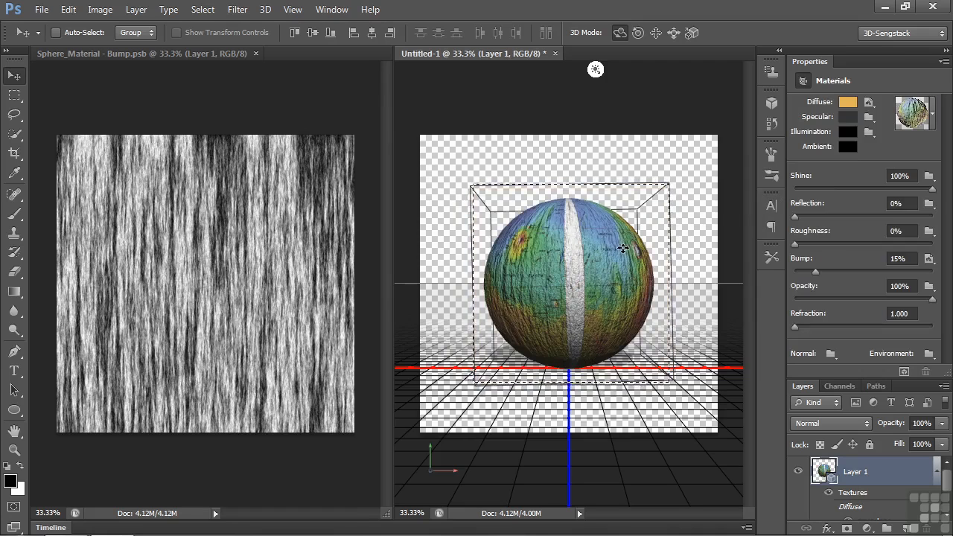
left_click(868, 103)
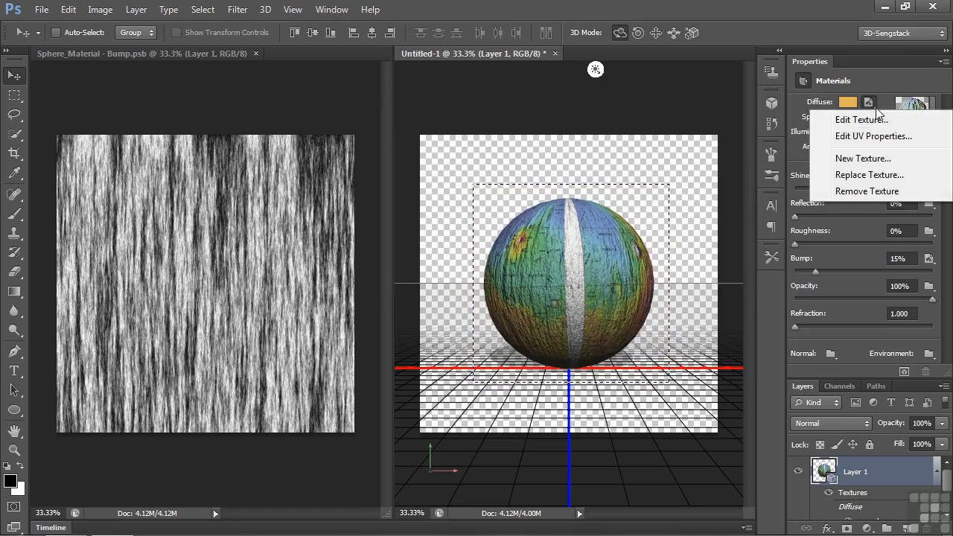
left_click(874, 120)
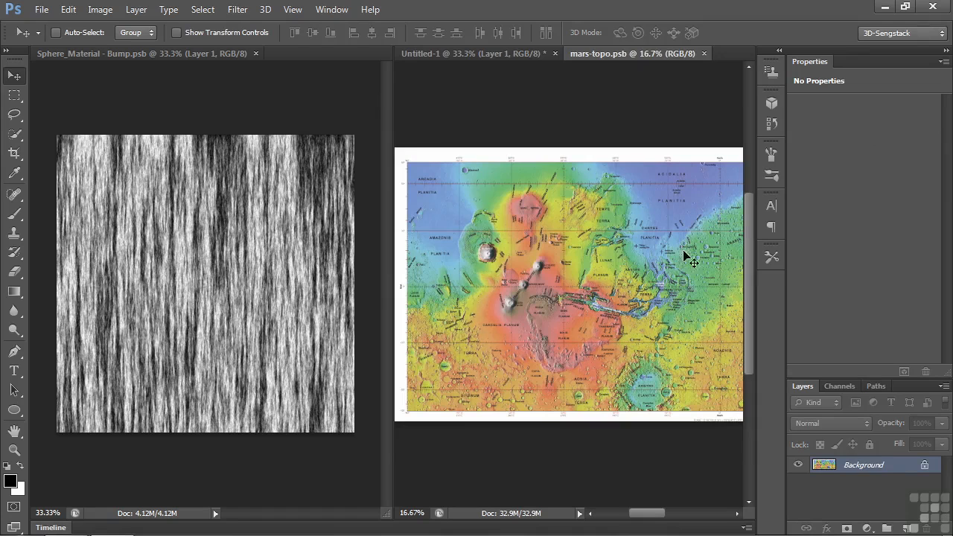
double_click(897, 472)
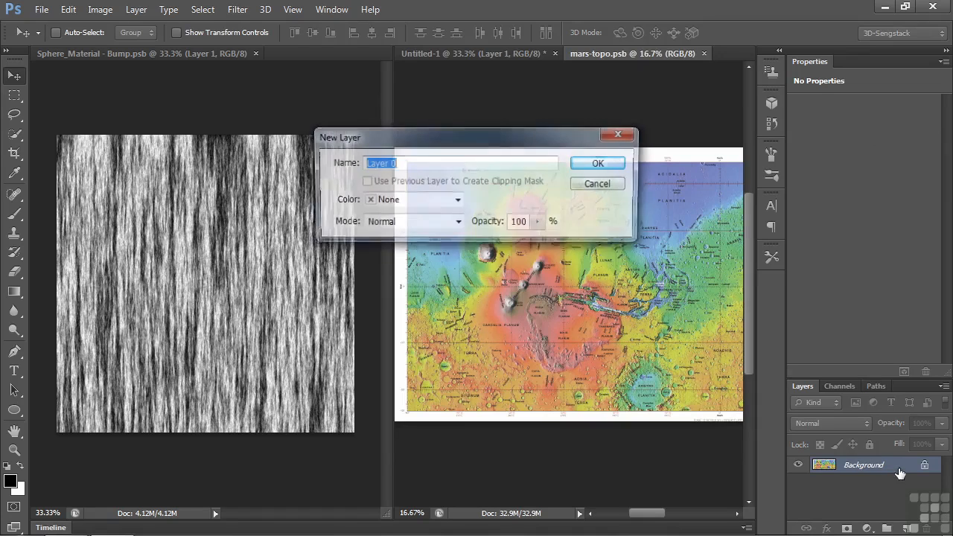
left_click(601, 164)
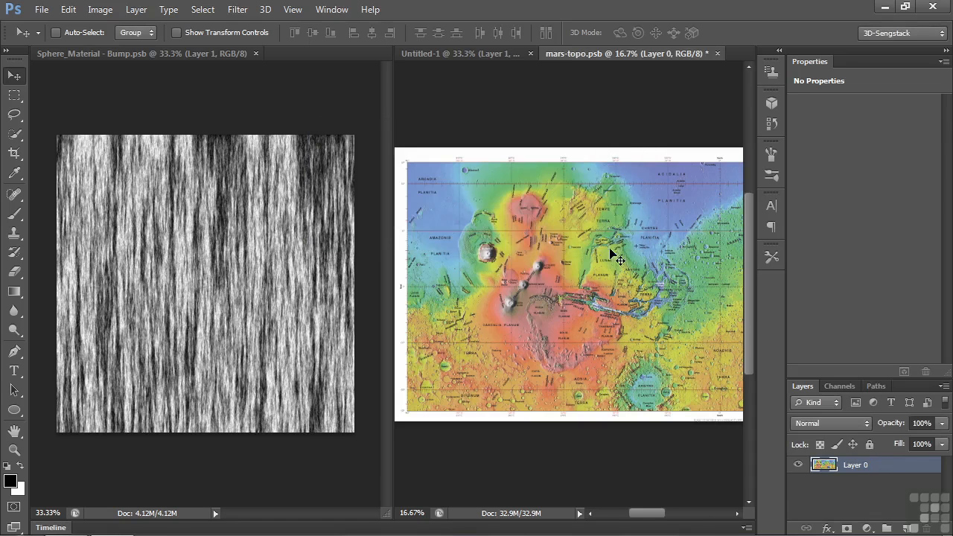
Stretch the map layer to 105.76% width and 114.68% height, pushing its white borders off the canvas, and save the texture.
key("ctrl+t")
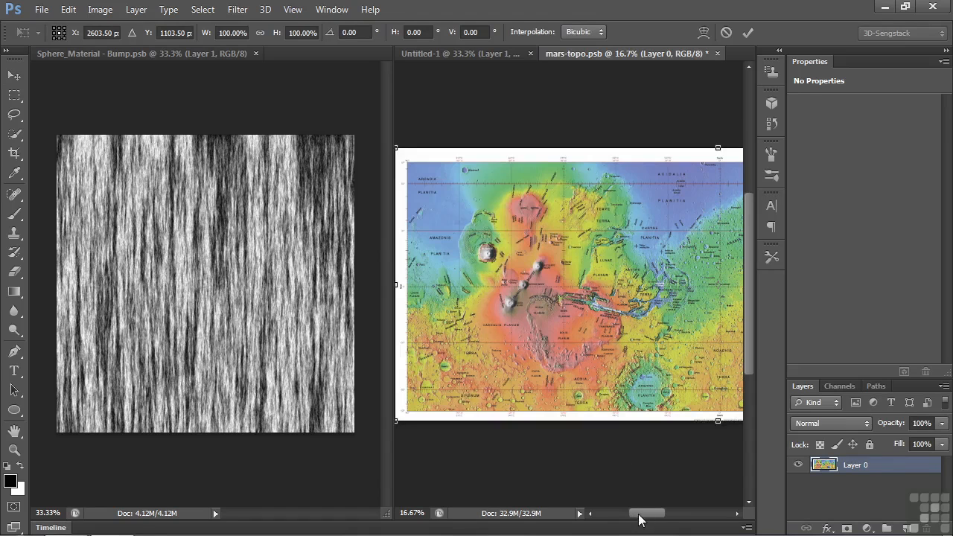
left_click_drag(640, 518, 661, 521)
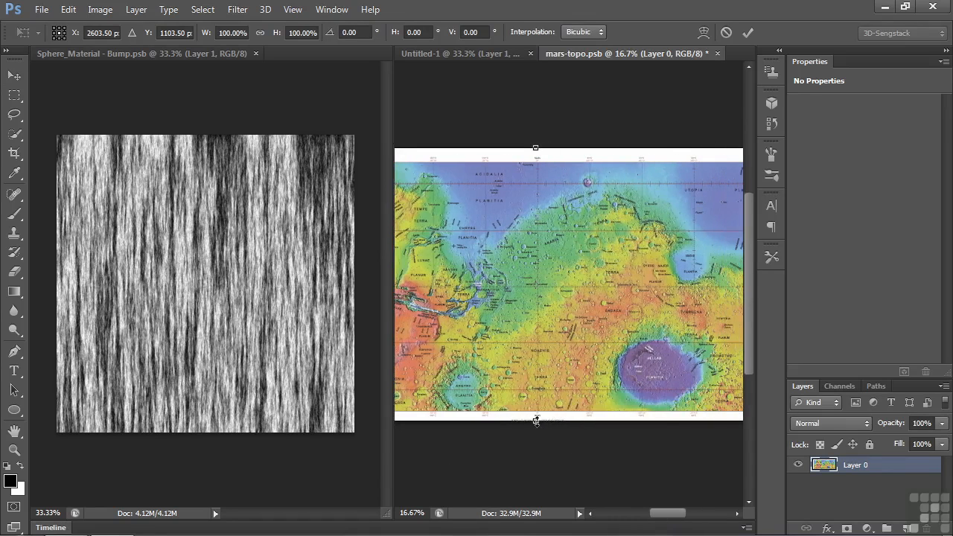
left_click_drag(536, 420, 535, 442)
left_click_drag(670, 513, 698, 513)
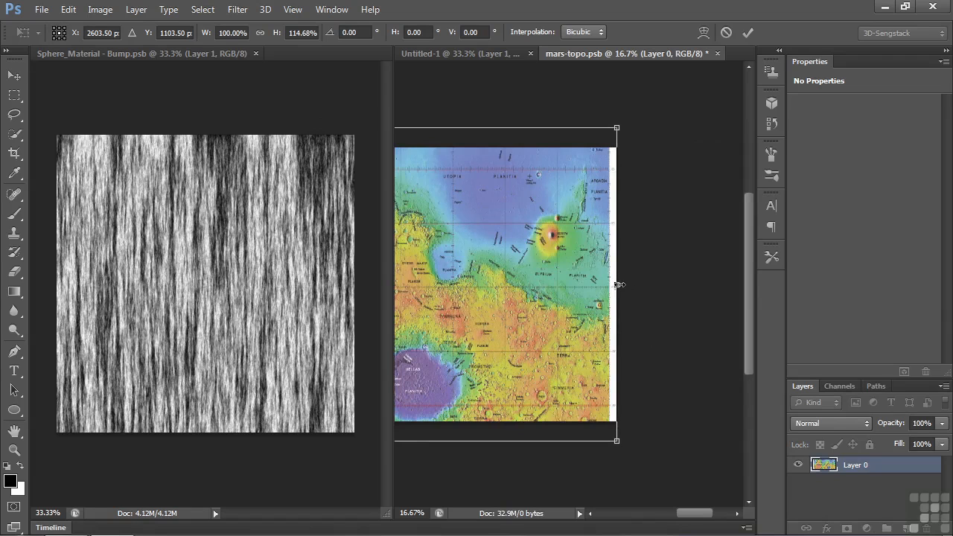
left_click_drag(619, 285, 635, 284)
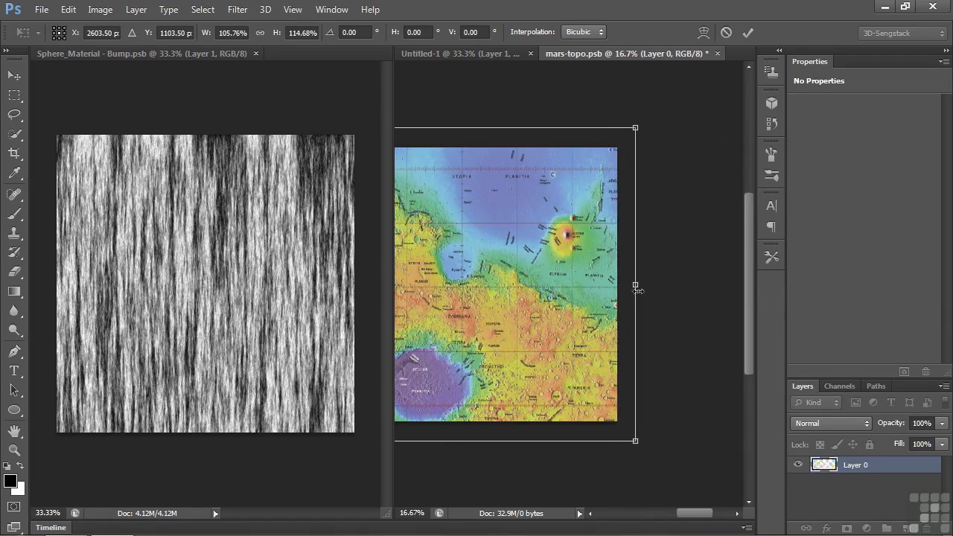
left_click_drag(700, 513, 659, 519)
key("Return")
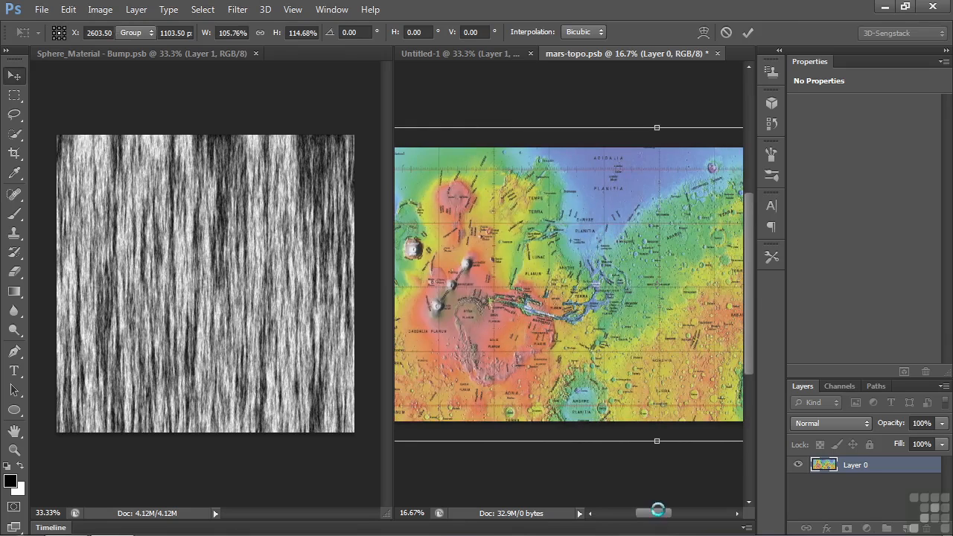
Return to the sphere document and rotate the sphere about its vertical axis to inspect the borderless map around its surface.
left_click(472, 57)
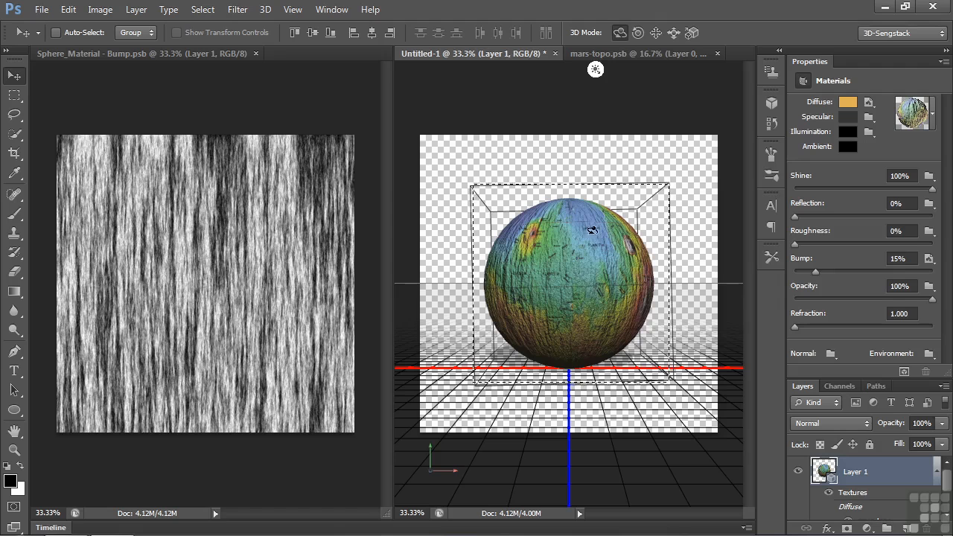
left_click(696, 256)
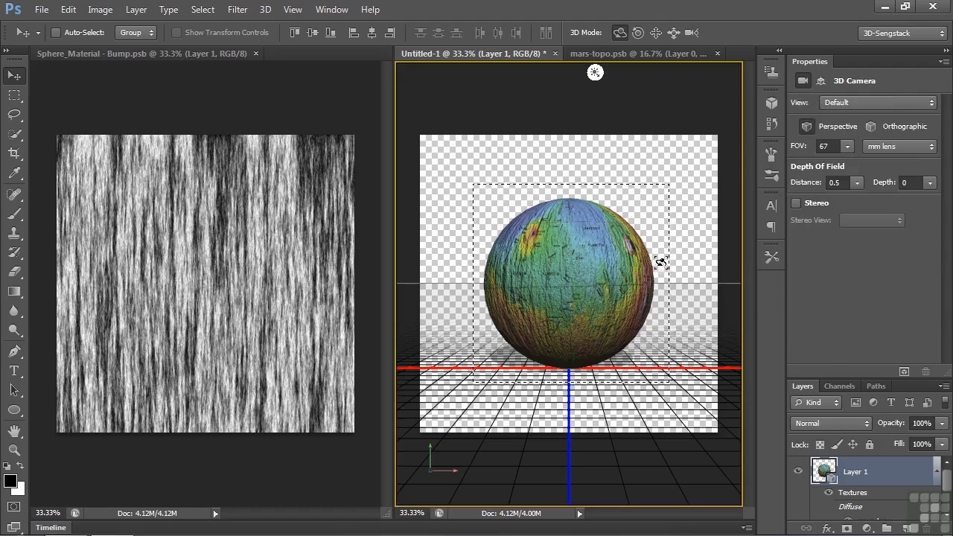
left_click(637, 260)
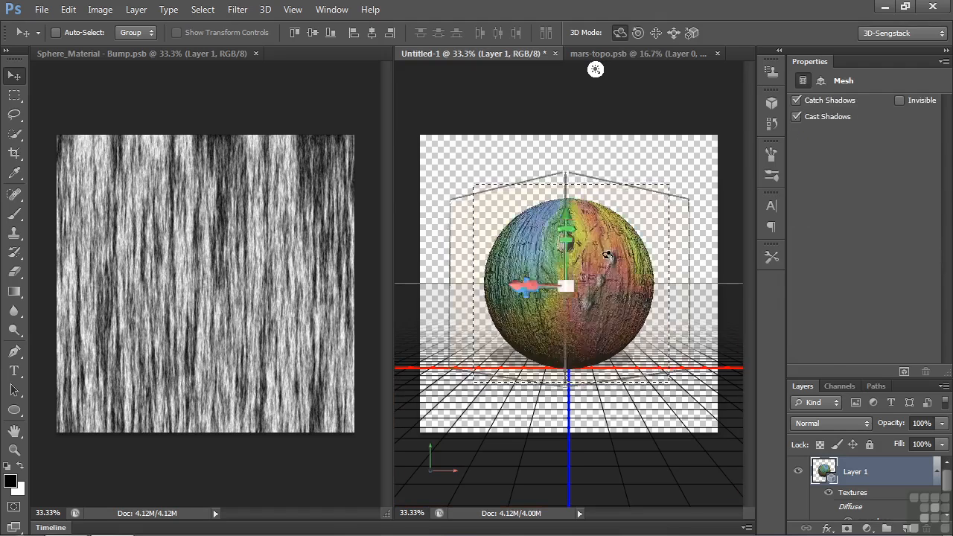
left_click_drag(518, 258, 498, 257)
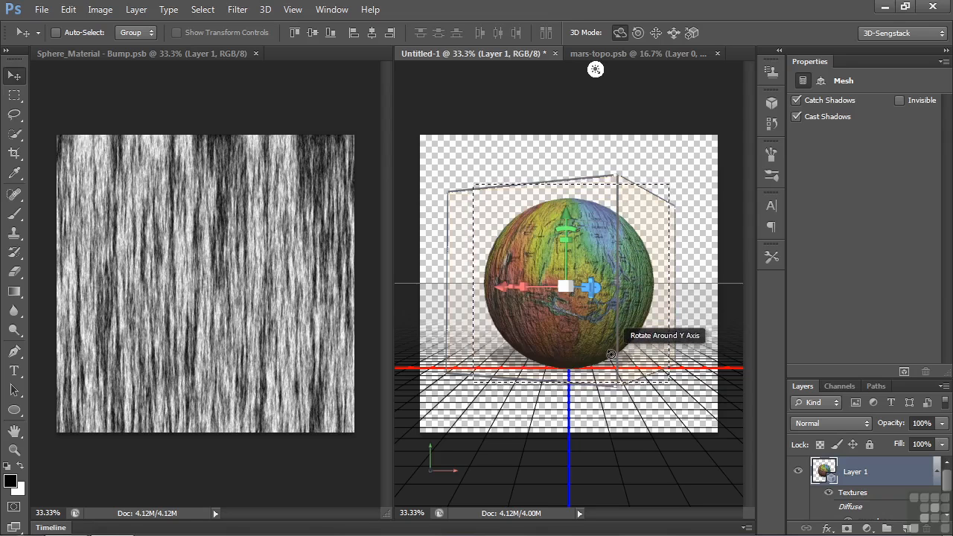
Replace the sphere material's bump texture with mars-topo.tiff.
left_click(587, 324)
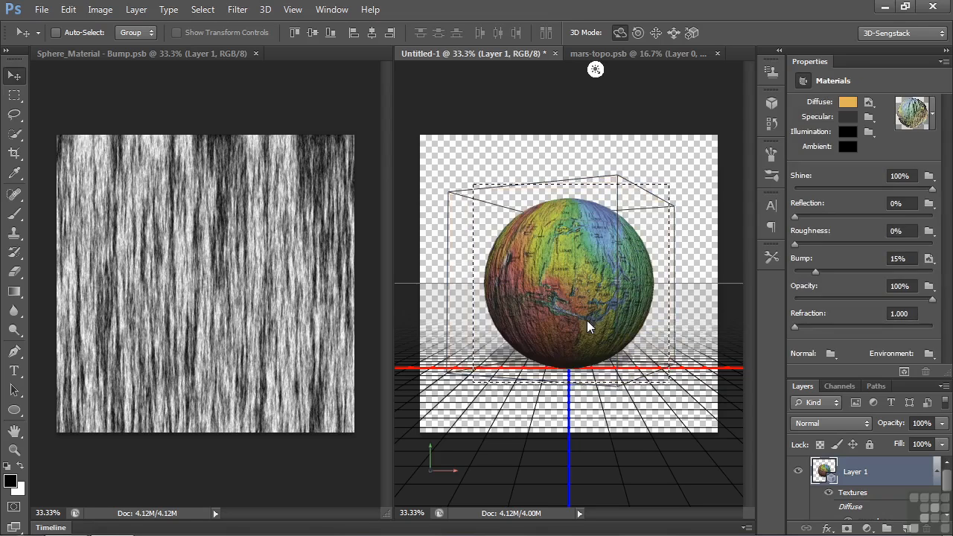
left_click(933, 260)
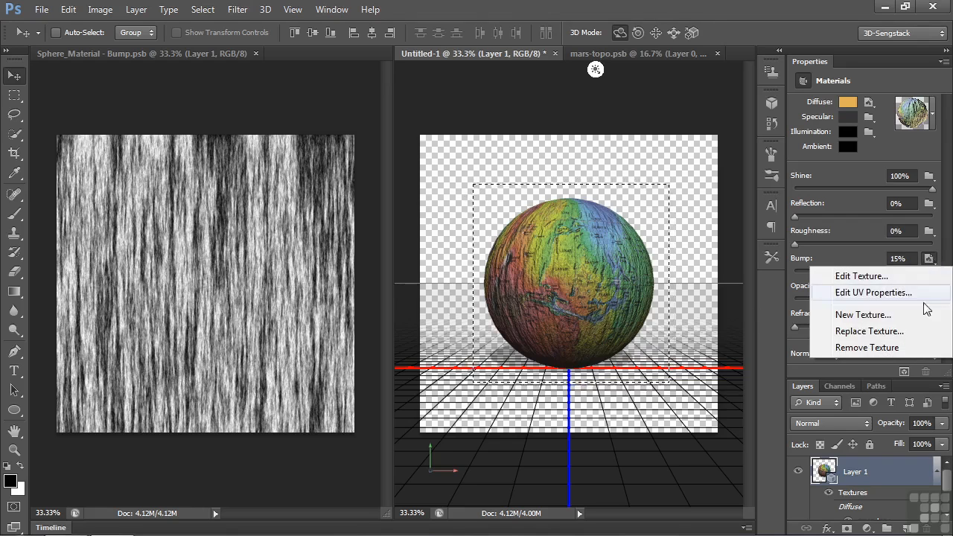
left_click(884, 332)
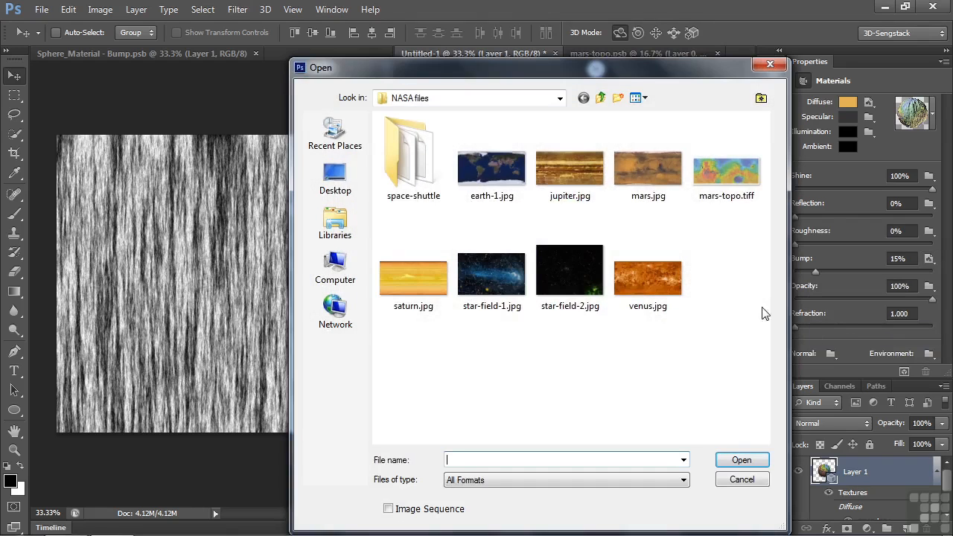
double_click(726, 171)
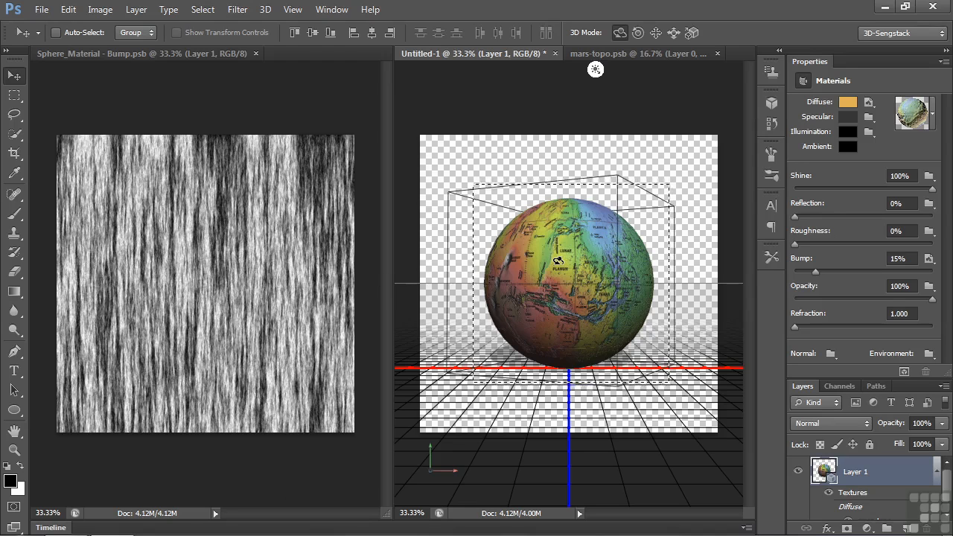
Try a bump strength of 73% on the sphere's material and settle on 45%.
key("ctrl+plus")
key("ctrl+plus")
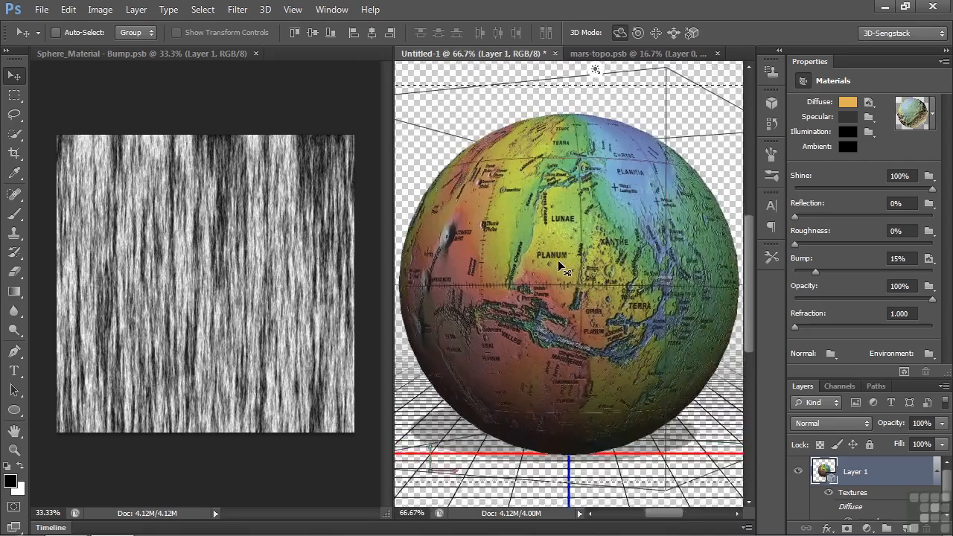
key("ctrl+plus")
left_click_drag(817, 273, 895, 271)
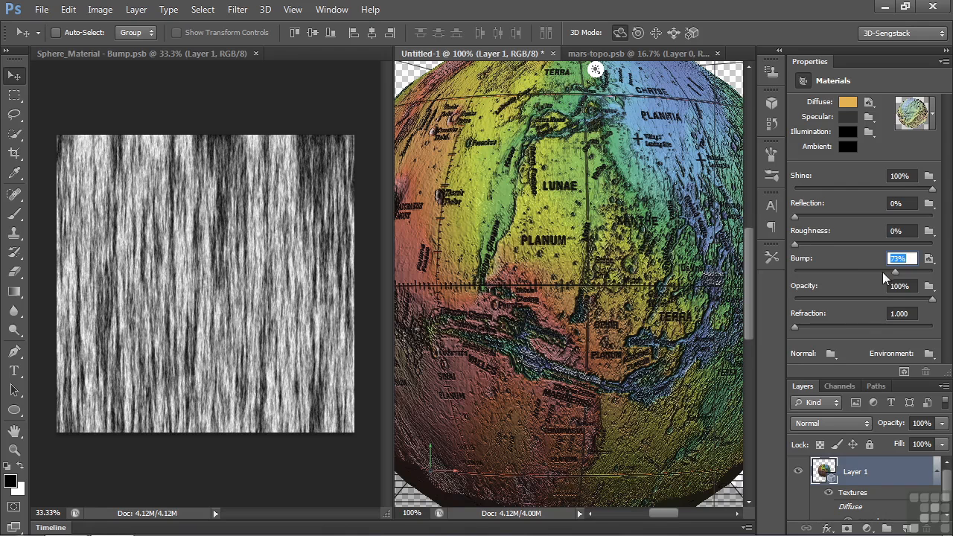
mouse_move(854, 273)
left_mouse_down()
mouse_move(878, 276)
mouse_move(856, 277)
left_mouse_up()
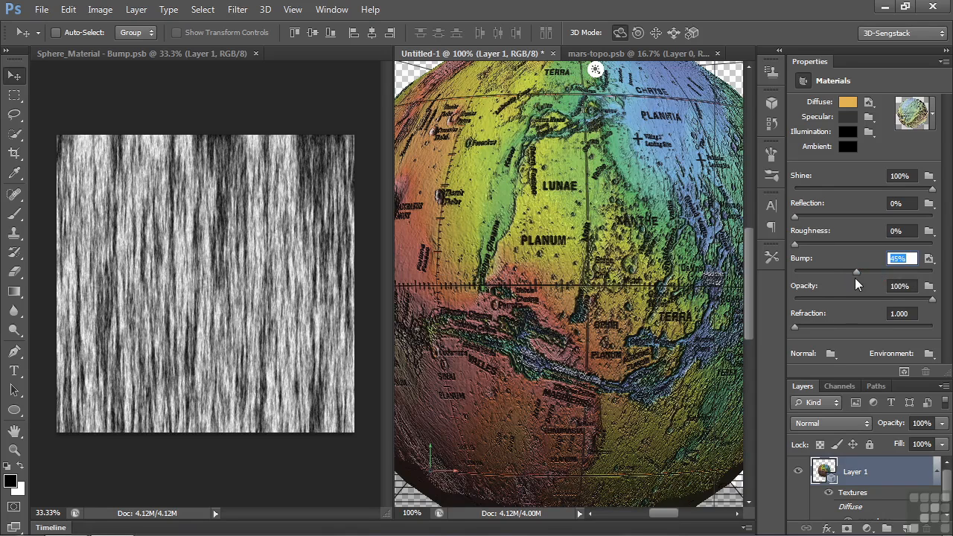
Replace the sphere material's diffuse texture with jupiter.jpg.
left_click(870, 104)
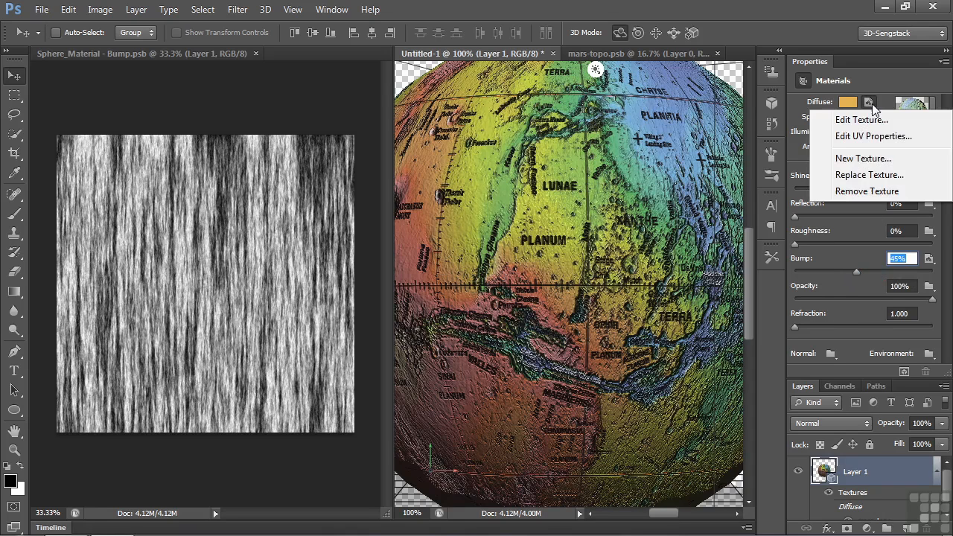
left_click(878, 174)
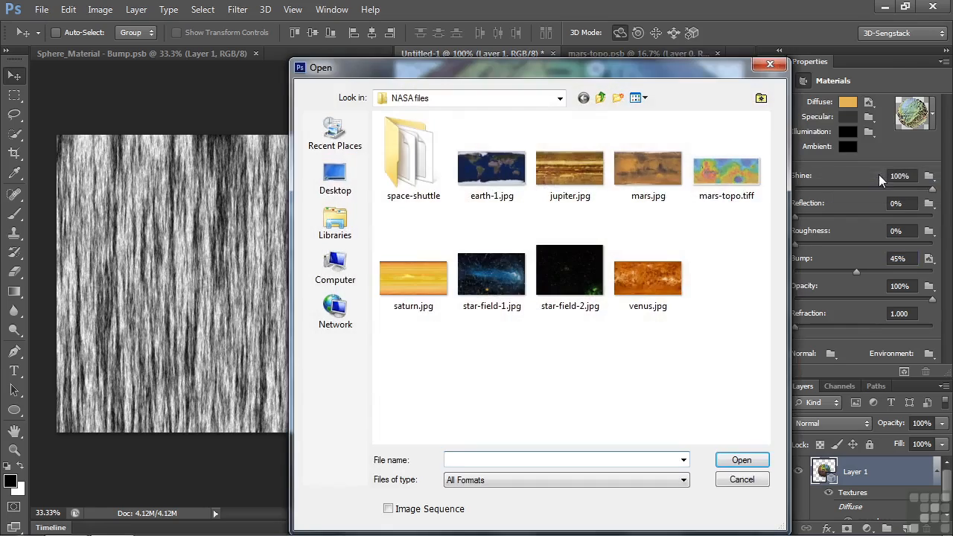
double_click(560, 170)
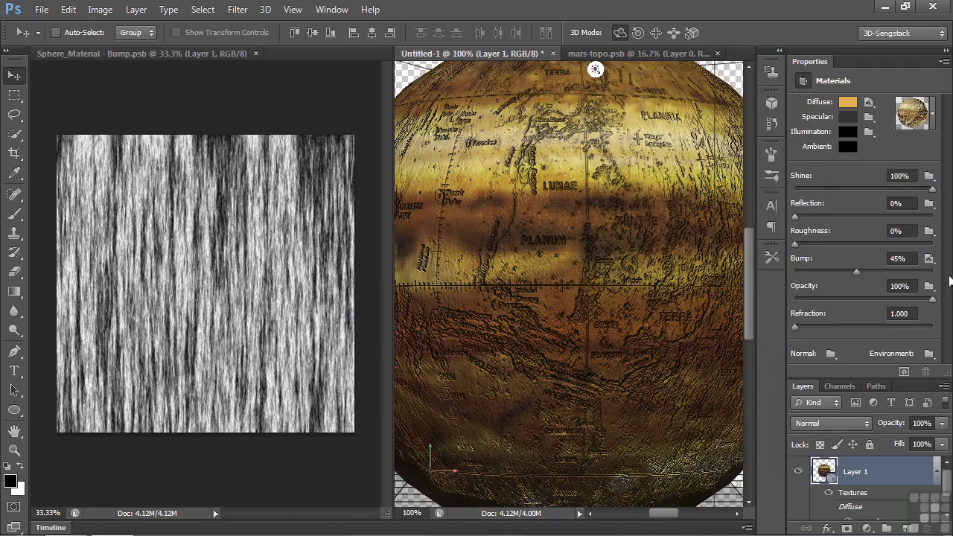
Replace the material's bump texture with jupiter.jpg and set the bump to 62%.
left_click(928, 259)
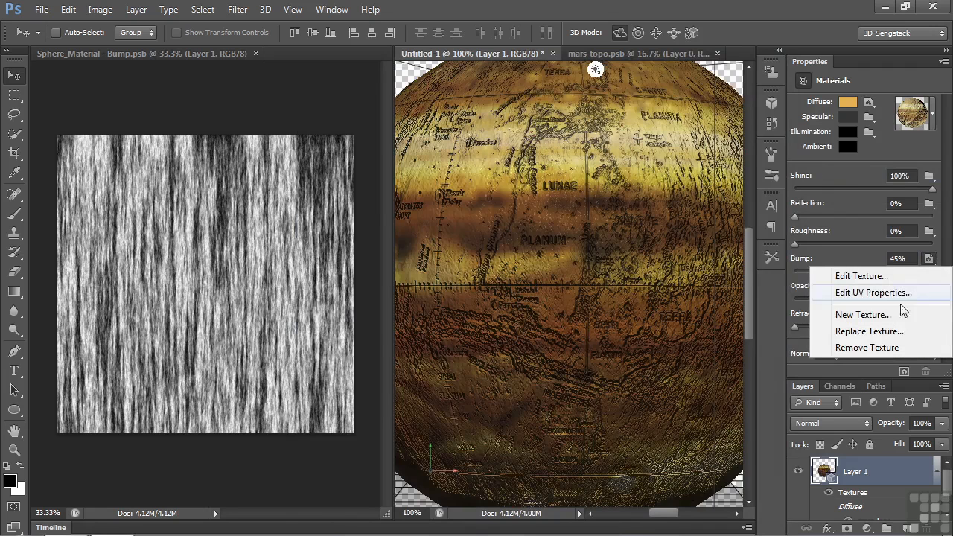
left_click(887, 331)
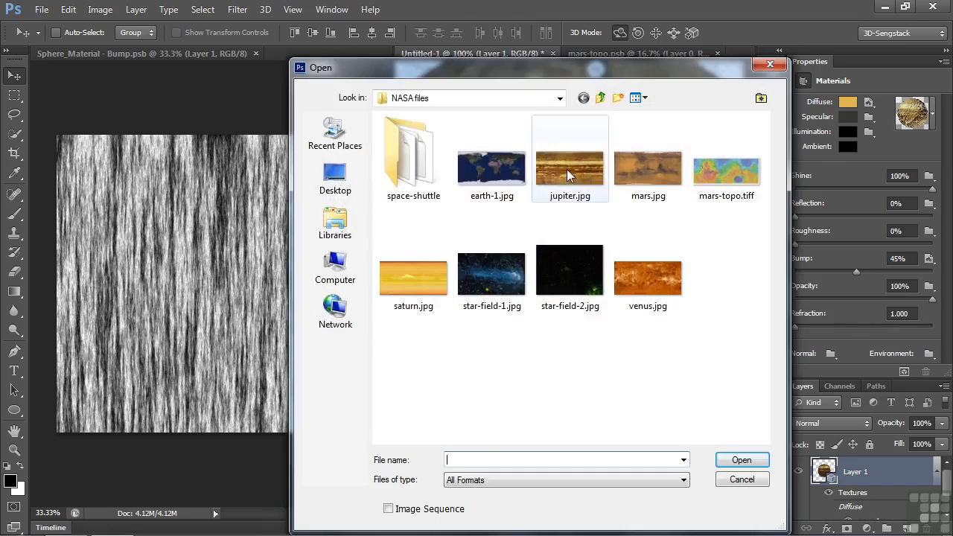
double_click(570, 171)
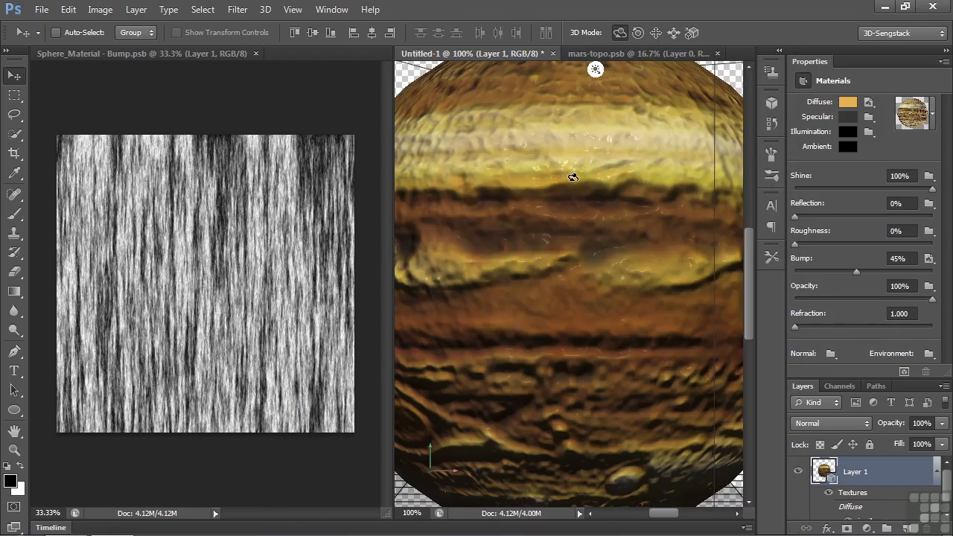
left_click_drag(857, 272, 881, 273)
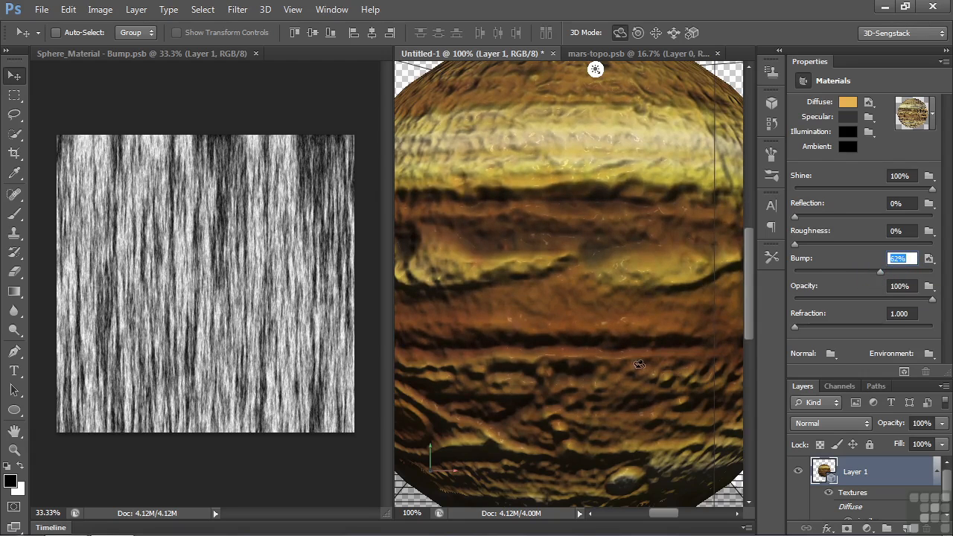